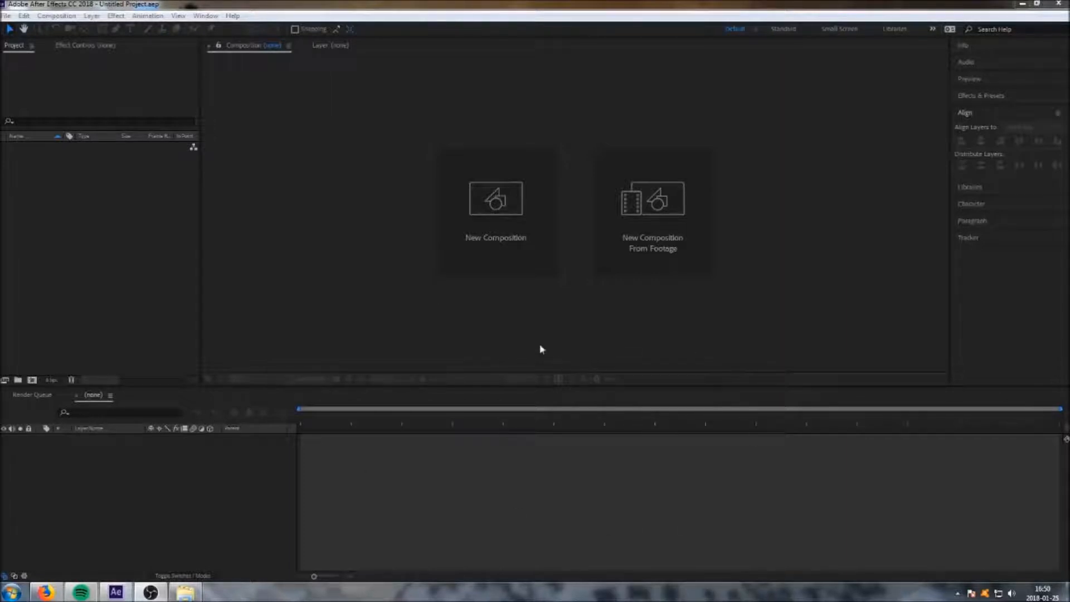
Create a new composition named Text with the default settings.
{"action": "left_click", "coordinate": [518, 258]}
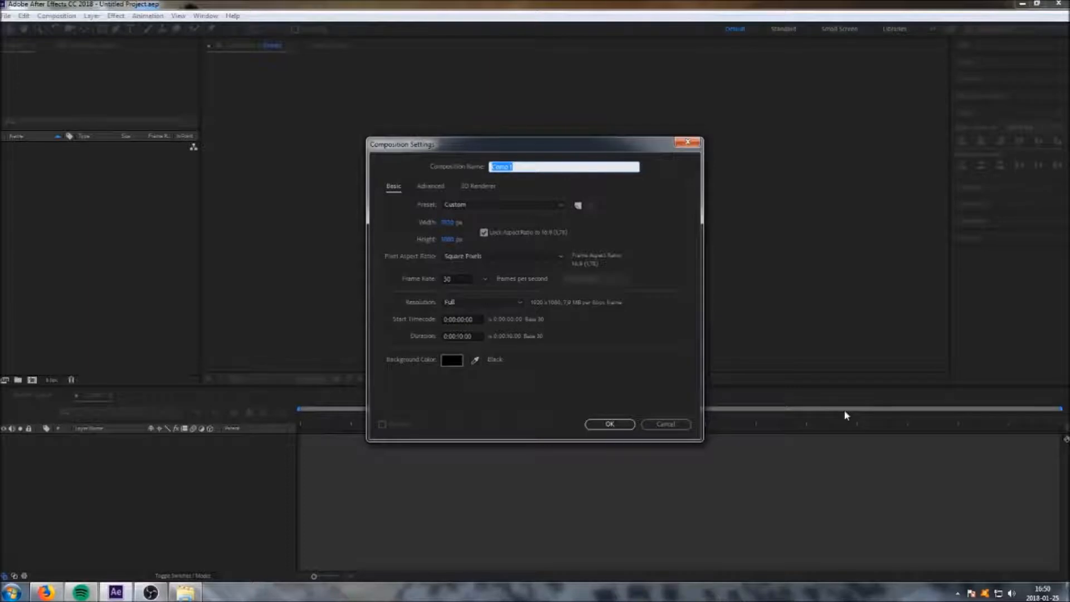
{"action": "type", "text": "t"}
{"action": "left_click", "coordinate": [609, 424]}
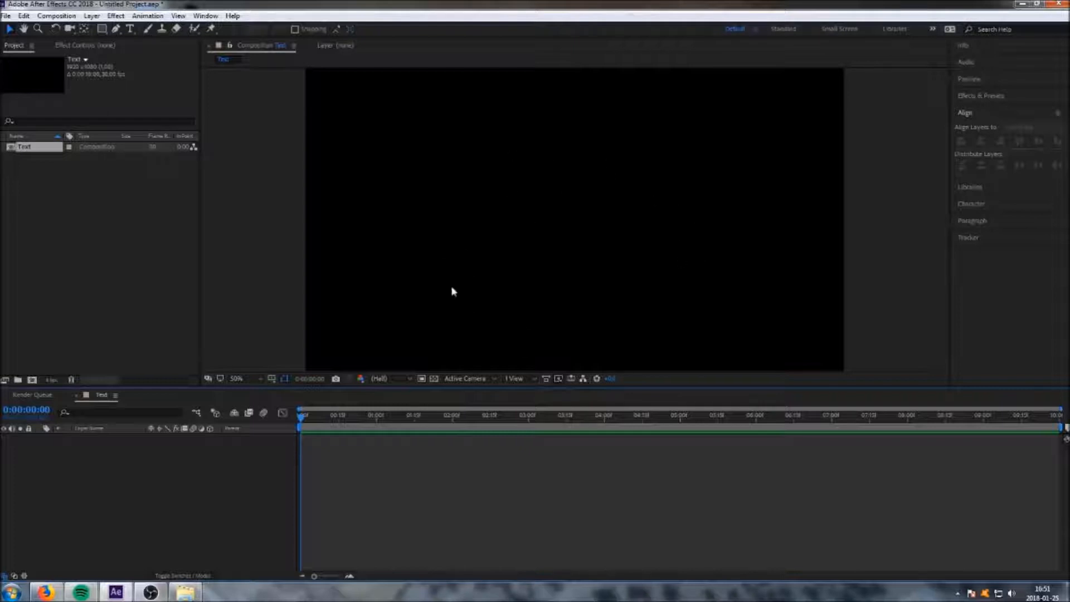
Add a new text layer to the composition reading "Name".
{"action": "right_click", "coordinate": [212, 470]}
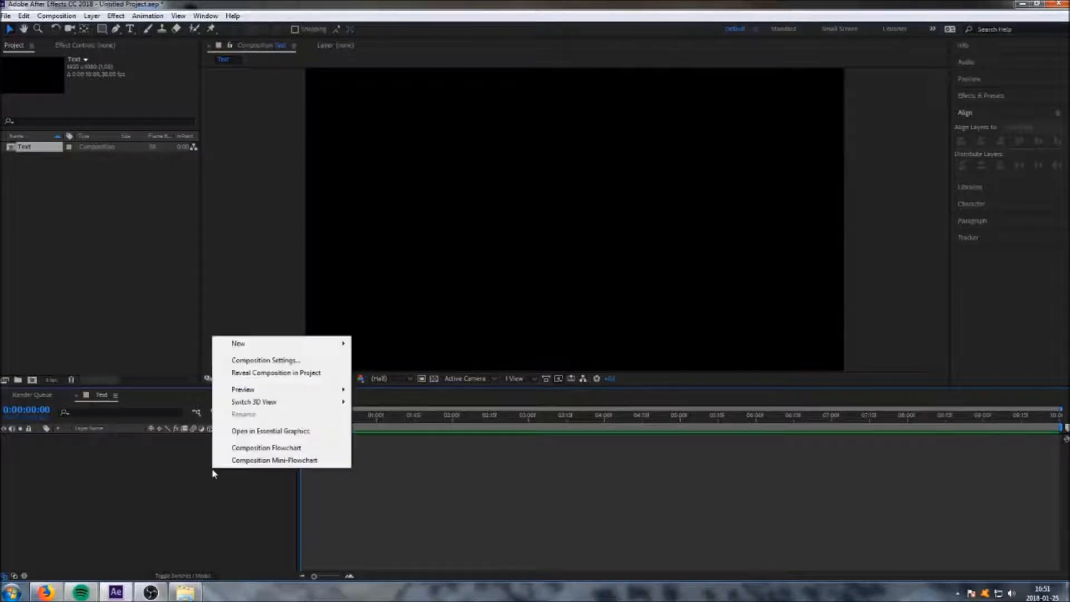
{"action": "mouse_move", "coordinate": [269, 350]}
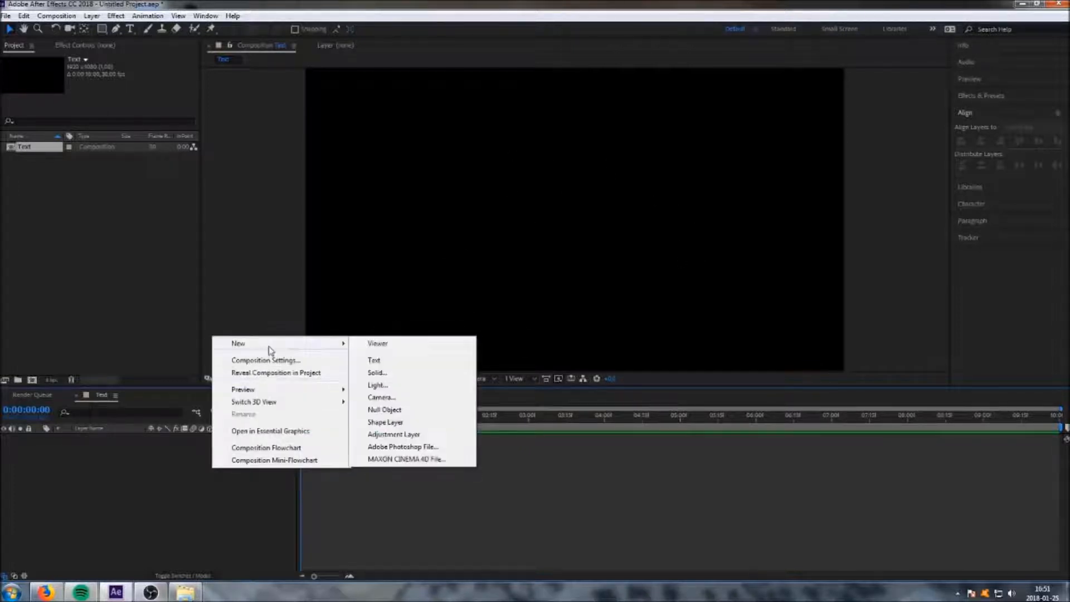
{"action": "left_click", "coordinate": [387, 363]}
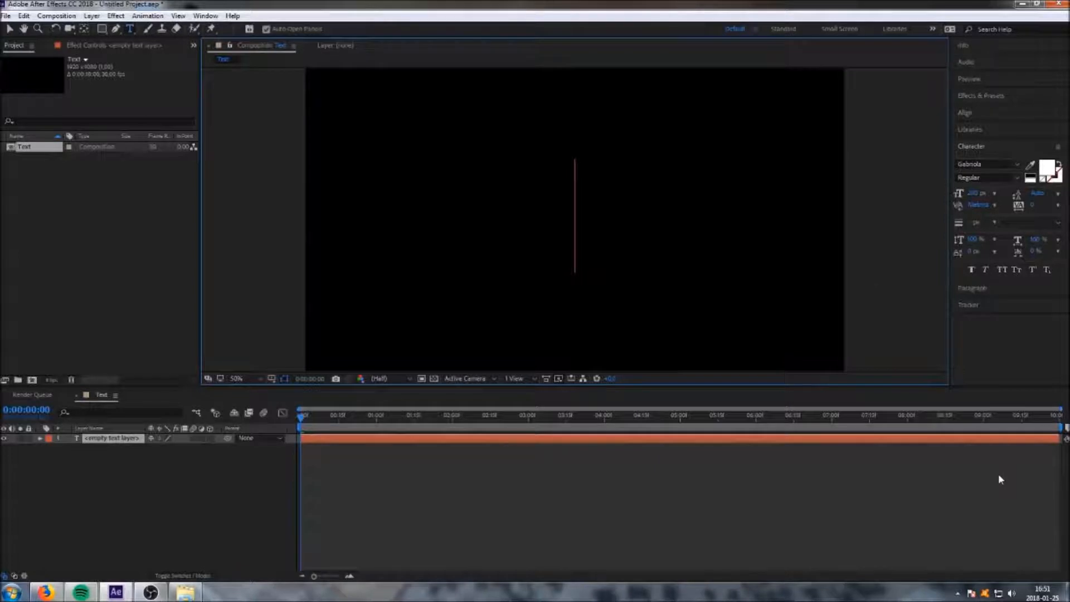
{"action": "type", "text": "Name"}
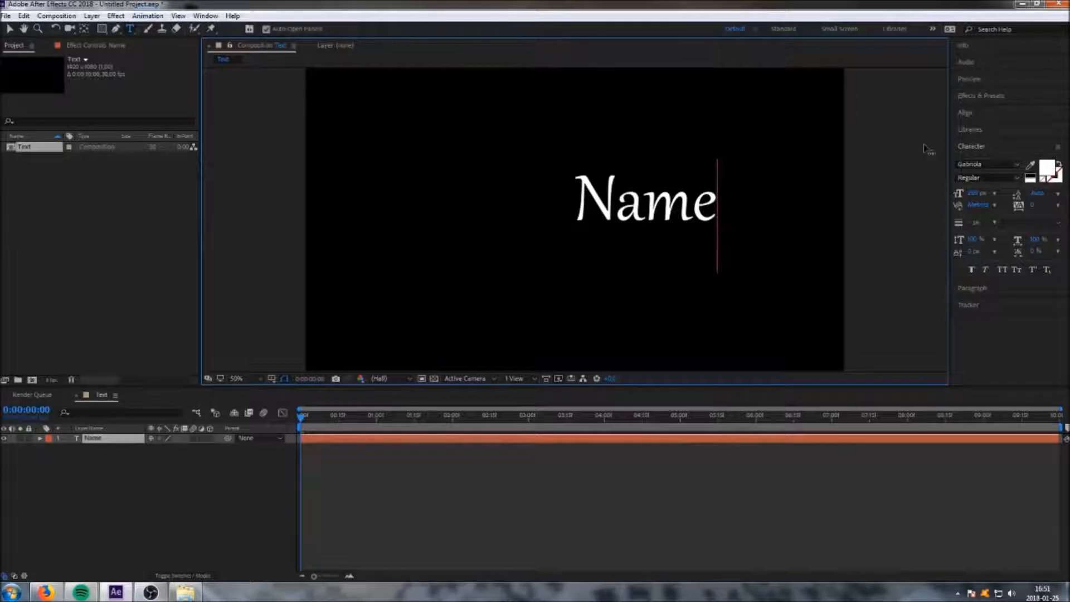
Center the text layer horizontally within the composition.
{"action": "left_click", "coordinate": [970, 113]}
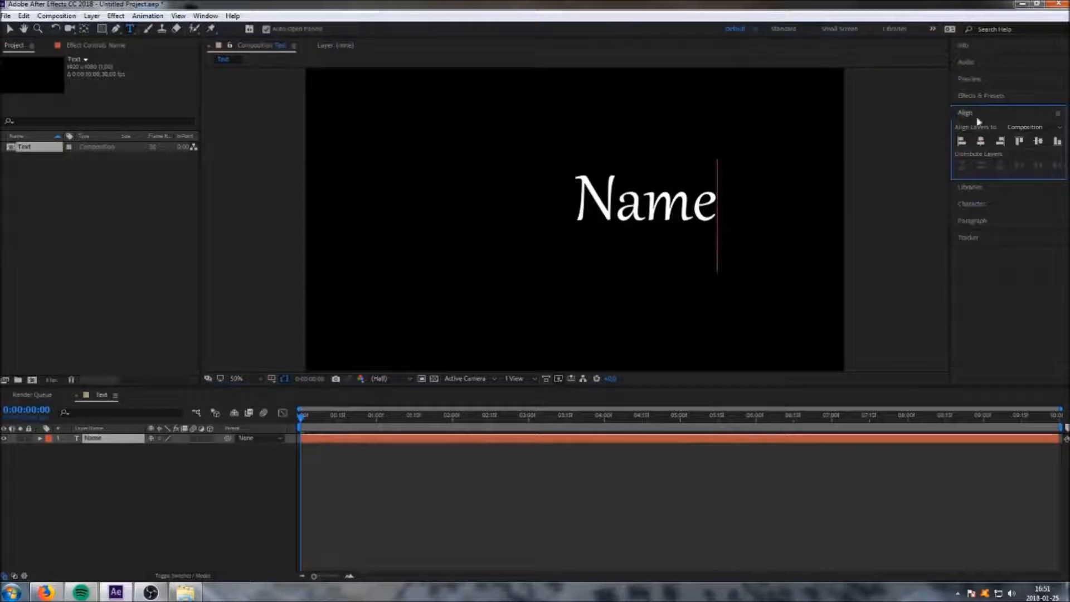
{"action": "left_click", "coordinate": [981, 144]}
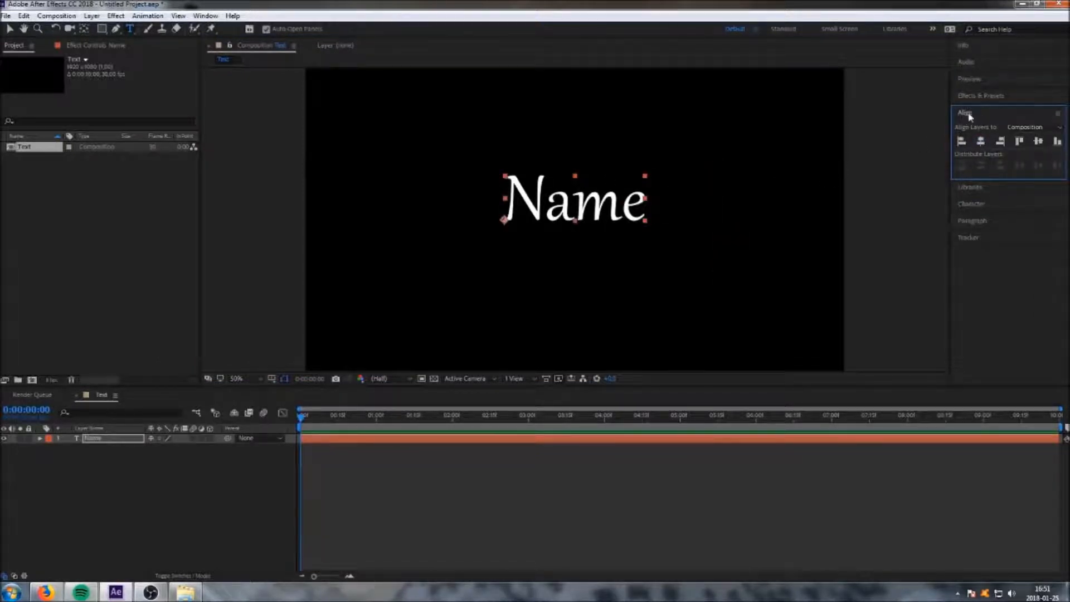
{"action": "left_click", "coordinate": [206, 16]}
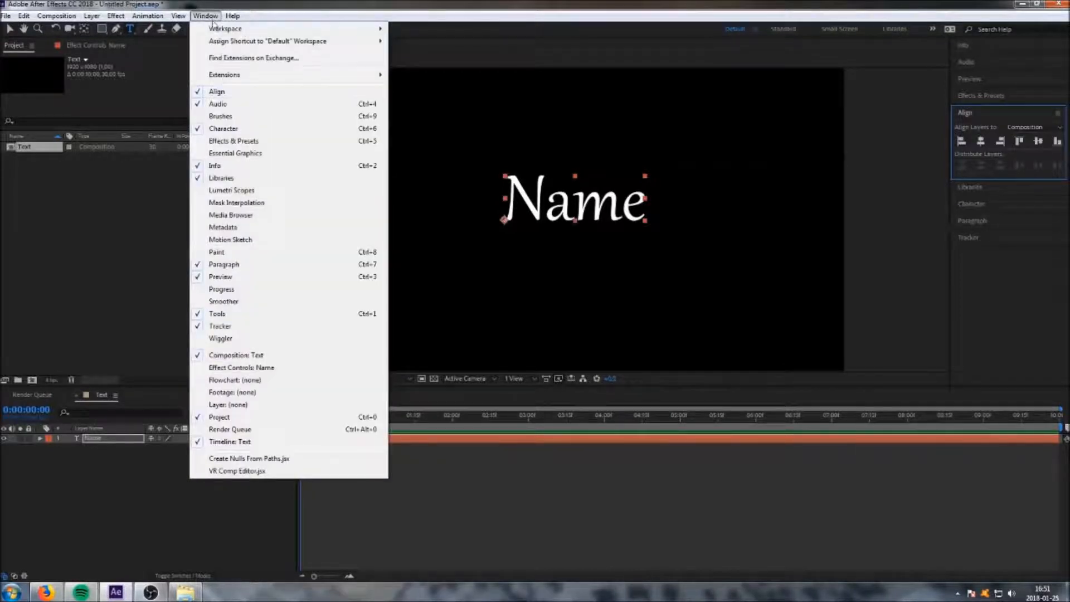
{"action": "left_click", "coordinate": [211, 17]}
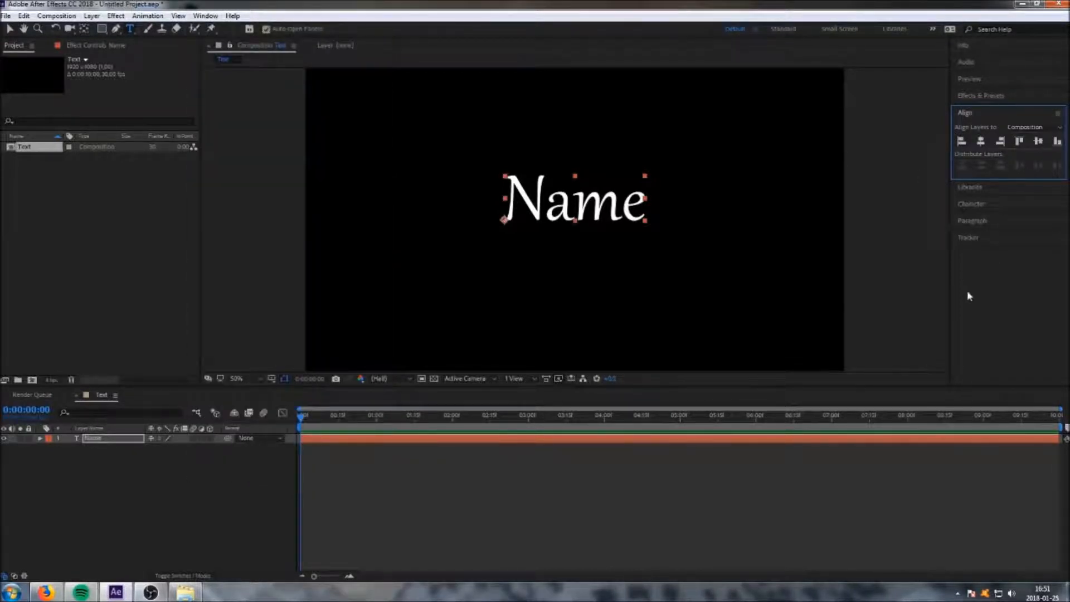
{"action": "left_click", "coordinate": [193, 476]}
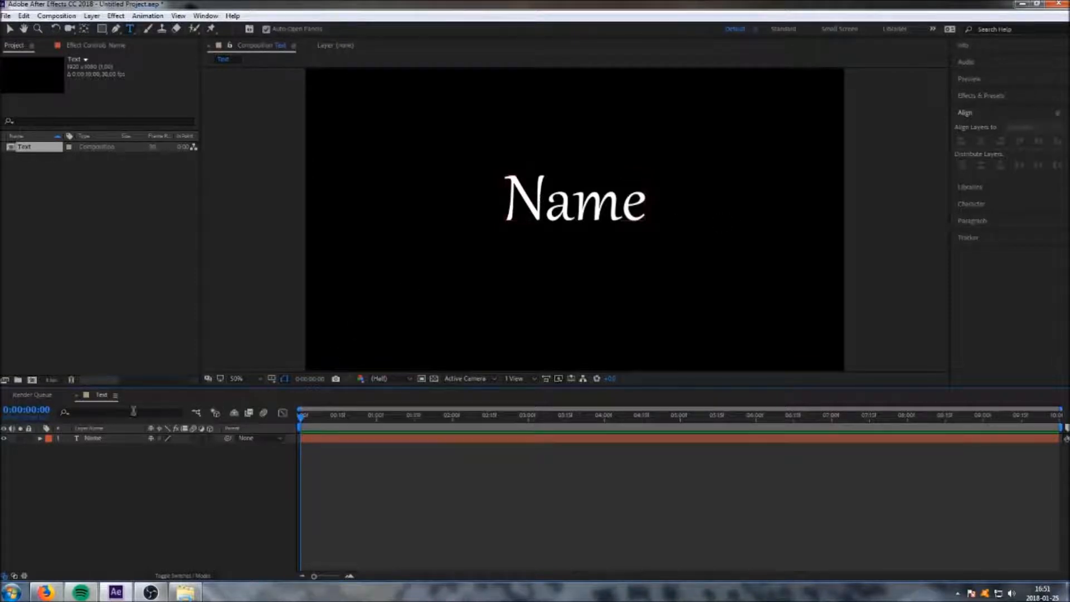
Expand the text layer's Transform properties and try scrubbing Opacity down and back up to 100%.
{"action": "left_click", "coordinate": [40, 439]}
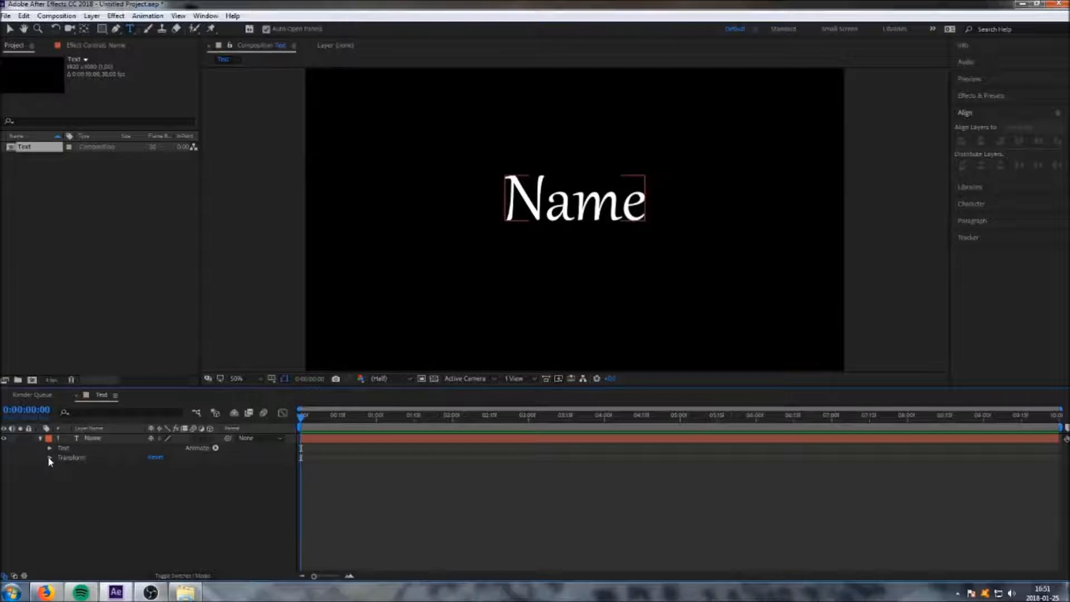
{"action": "left_click", "coordinate": [49, 458]}
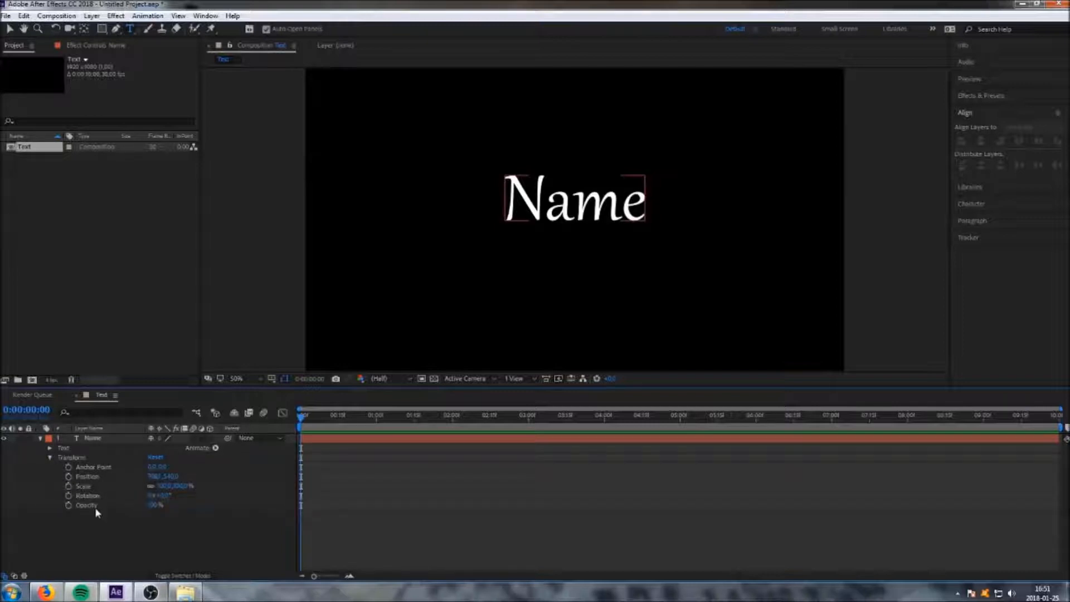
{"action": "left_click", "coordinate": [154, 505]}
{"action": "left_click_drag", "start_coordinate": [157, 505], "coordinate": [98, 505]}
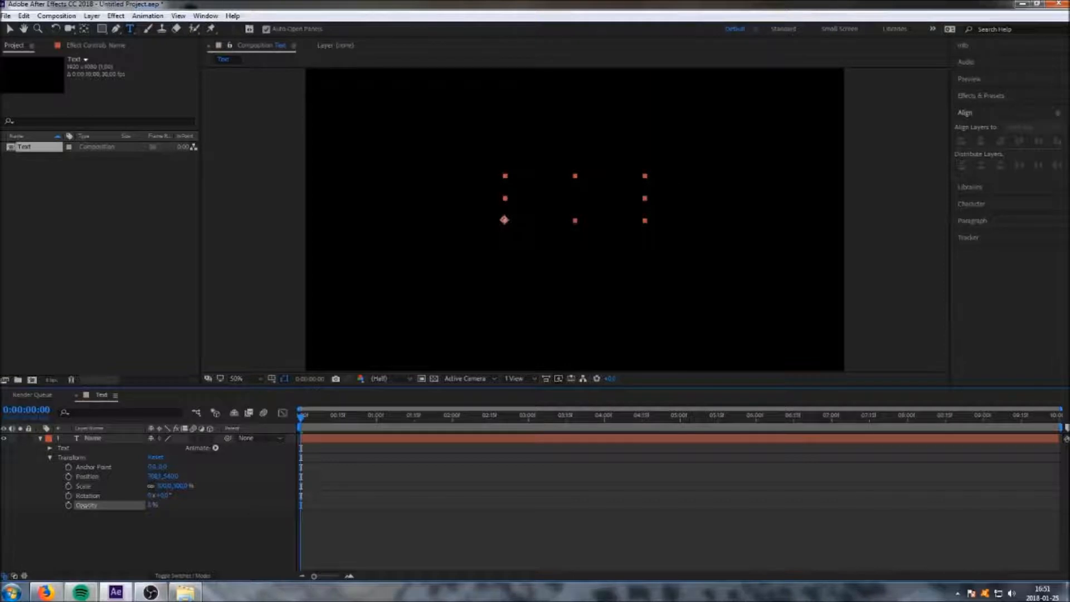
{"action": "left_click_drag", "start_coordinate": [99, 505], "coordinate": [179, 506]}
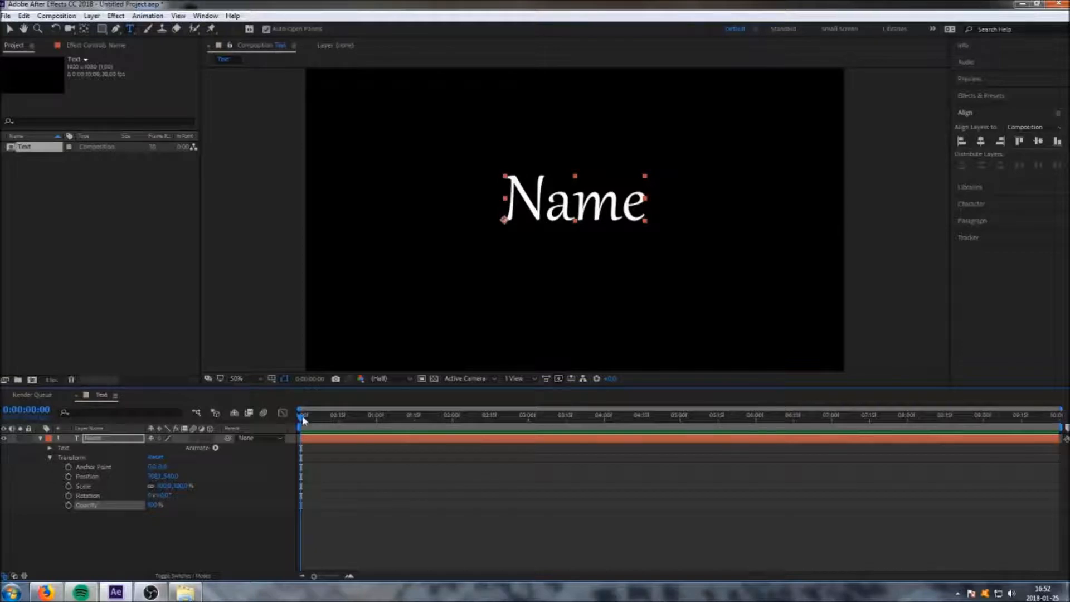
Keyframe the text's Opacity at 0% at the start of the timeline.
{"action": "left_click_drag", "start_coordinate": [302, 419], "coordinate": [513, 432]}
{"action": "key", "text": "Home"}
{"action": "left_click", "coordinate": [67, 505]}
{"action": "left_click", "coordinate": [155, 505]}
{"action": "type", "text": "80"}
{"action": "key", "text": "Return"}
{"action": "left_click_drag", "start_coordinate": [138, 507], "coordinate": [99, 511]}
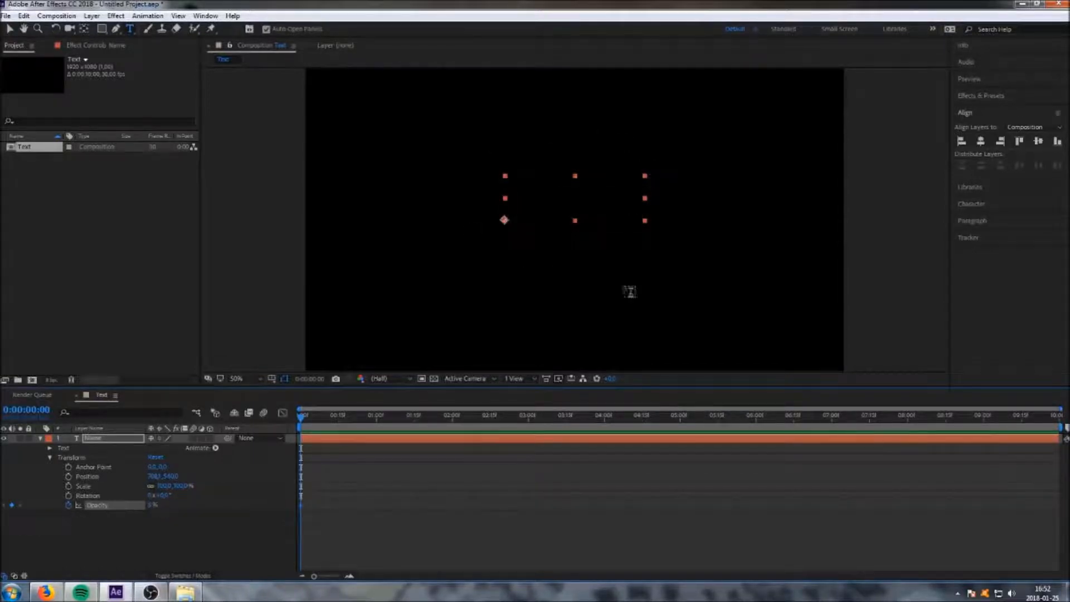
Keyframe Opacity at 100% at 2 seconds and preview the fade-in from the start.
{"action": "left_click_drag", "start_coordinate": [301, 423], "coordinate": [453, 430]}
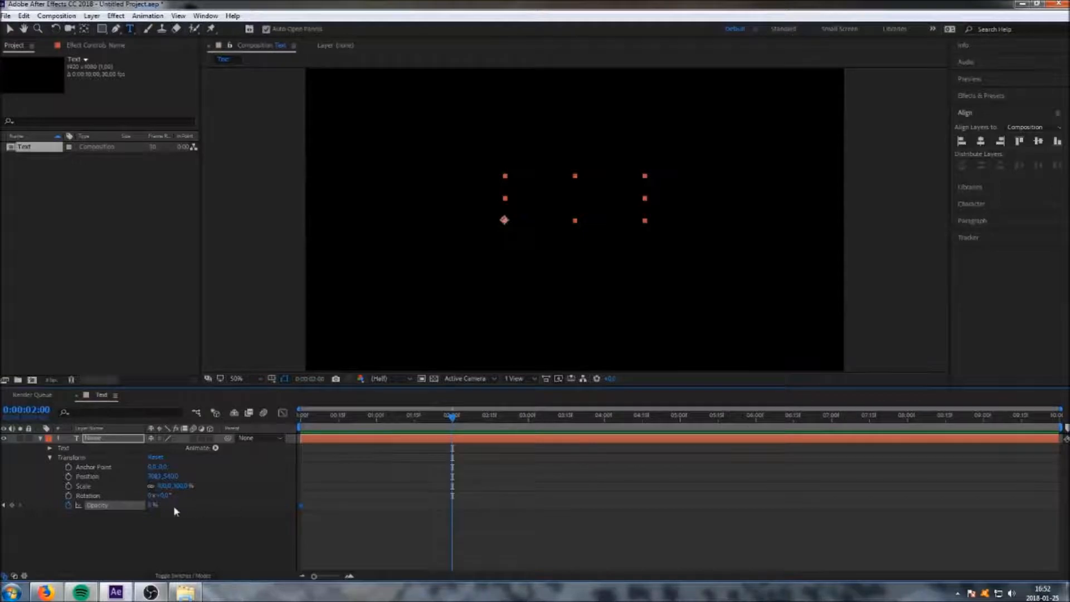
{"action": "left_click_drag", "start_coordinate": [151, 504], "coordinate": [281, 512]}
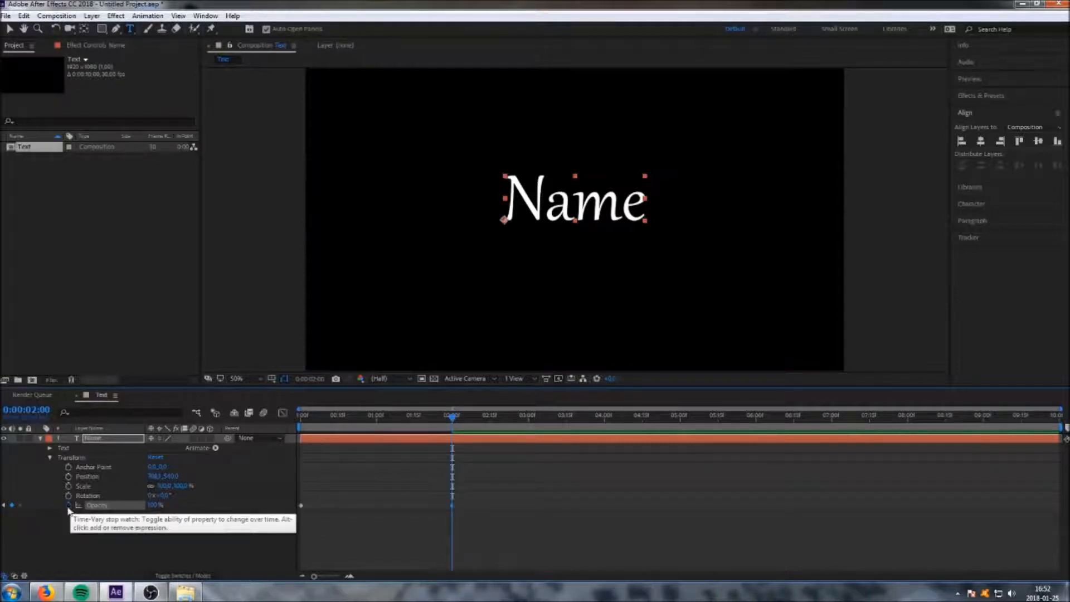
{"action": "left_click_drag", "start_coordinate": [452, 416], "coordinate": [285, 449]}
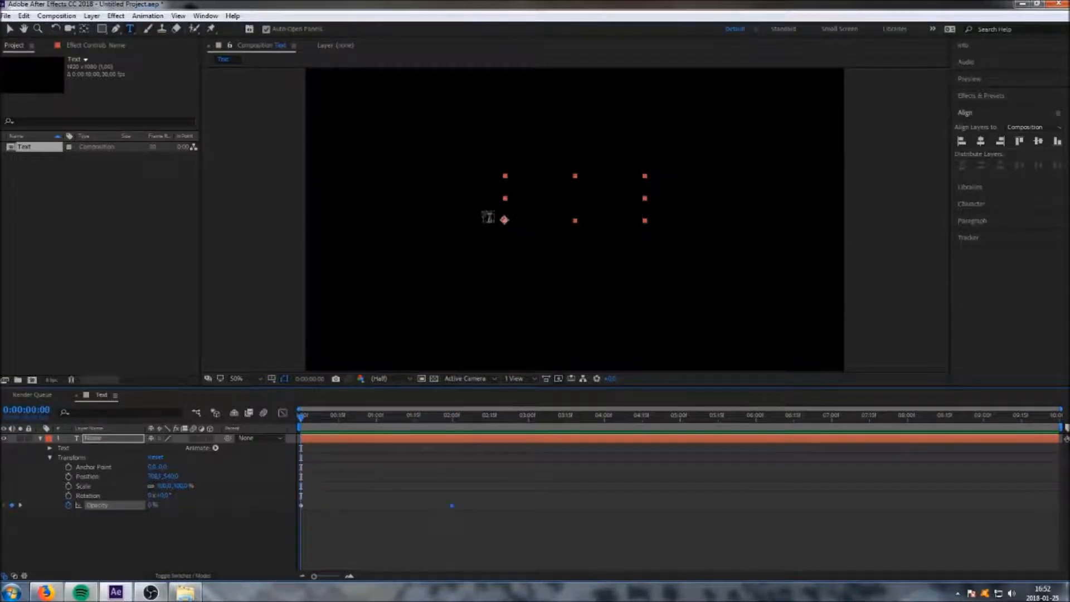
Remove the Opacity keyframes, set Opacity back to 100%, and enable keyframing on Scale.
{"action": "left_click", "coordinate": [68, 506]}
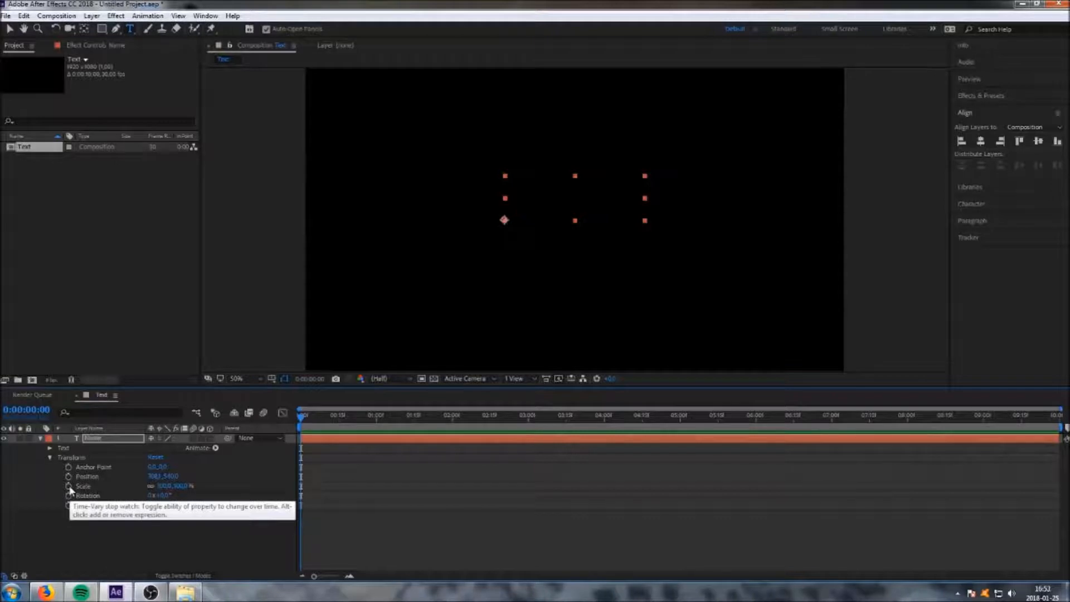
{"action": "left_click", "coordinate": [69, 487]}
{"action": "left_click_drag", "start_coordinate": [149, 506], "coordinate": [249, 504]}
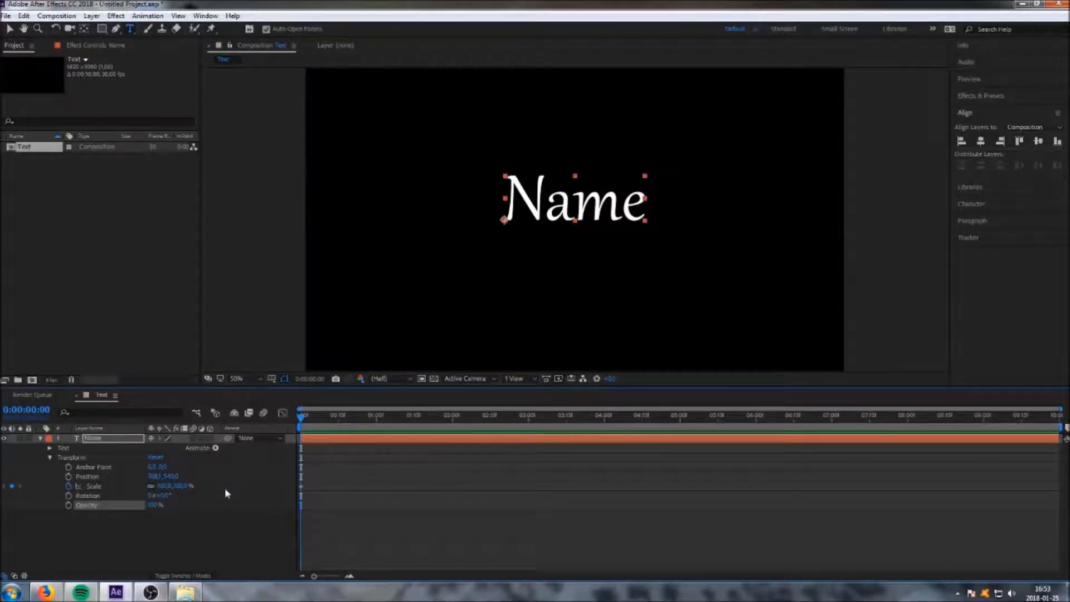
Set the Scale keyframe at the start of the timeline to 0%.
{"action": "left_click", "coordinate": [165, 486]}
{"action": "type", "text": "0"}
{"action": "key", "text": "Return"}
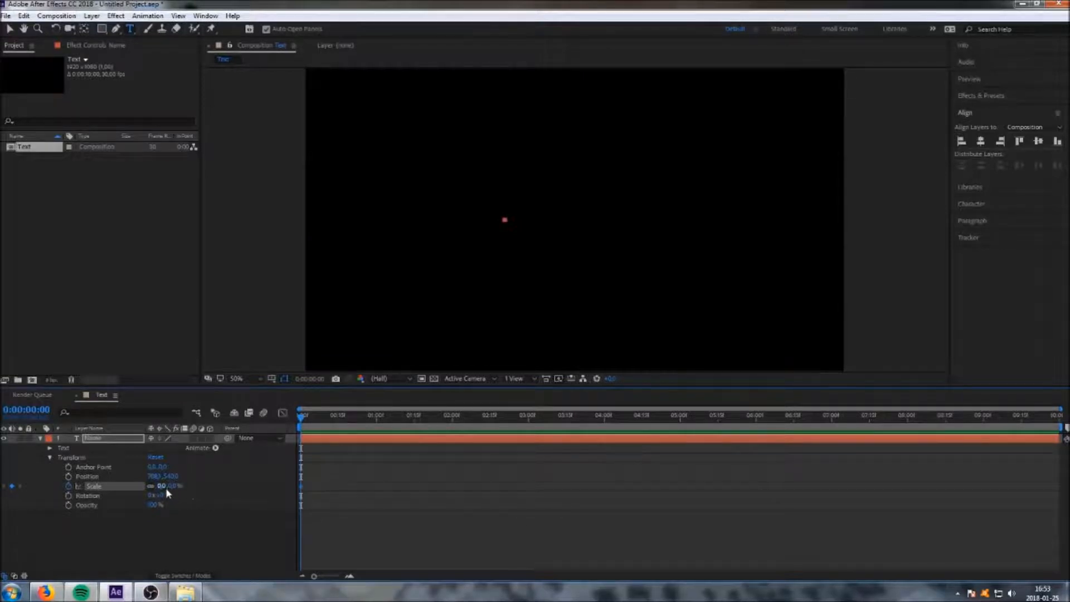
{"action": "left_click_drag", "start_coordinate": [165, 487], "coordinate": [192, 470]}
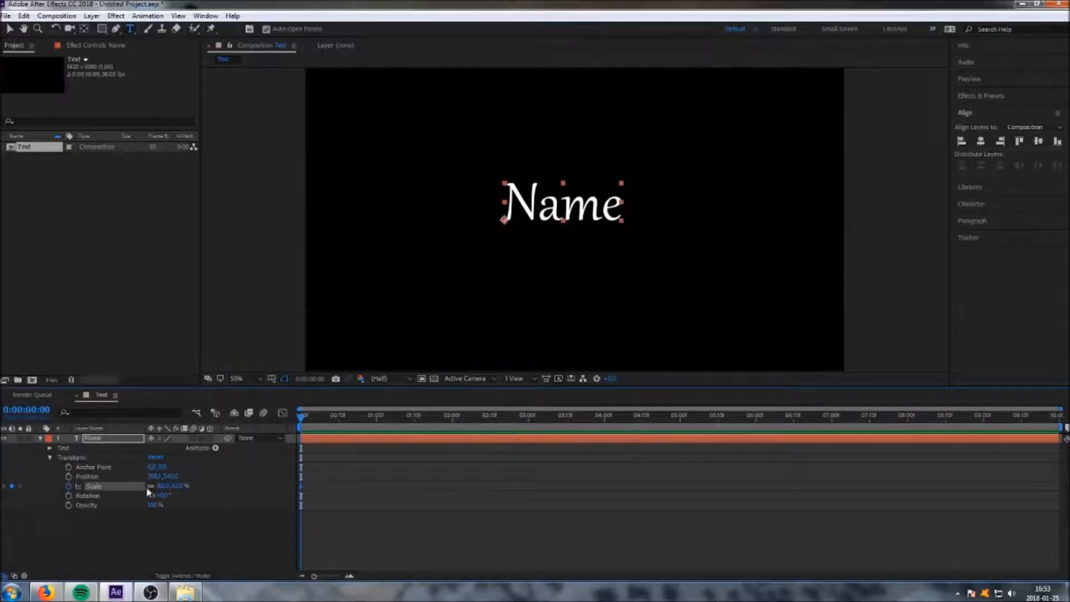
{"action": "left_click", "coordinate": [168, 486]}
{"action": "type", "text": "0"}
{"action": "key", "text": "Return"}
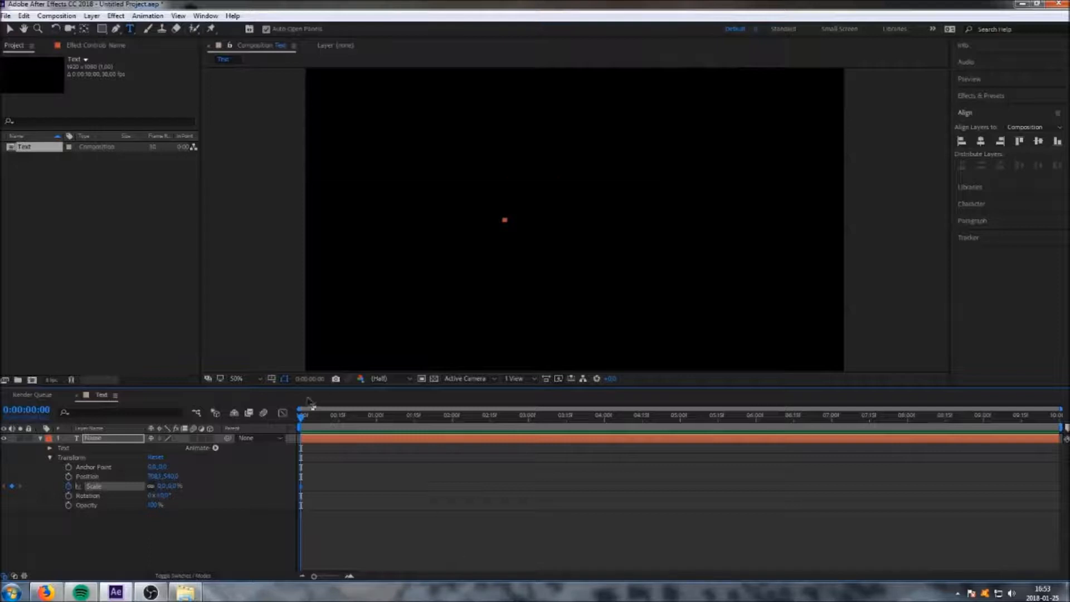
Keyframe Scale at 100% at 2 seconds.
{"action": "left_click_drag", "start_coordinate": [301, 417], "coordinate": [455, 428]}
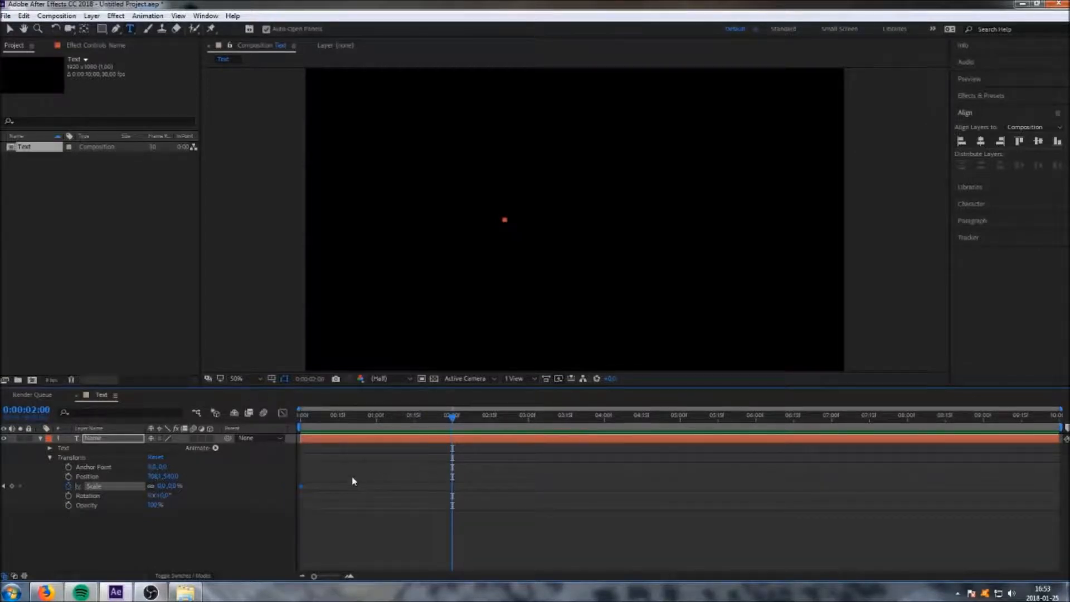
{"action": "left_click", "coordinate": [162, 485]}
{"action": "type", "text": "100"}
{"action": "key", "text": "Return"}
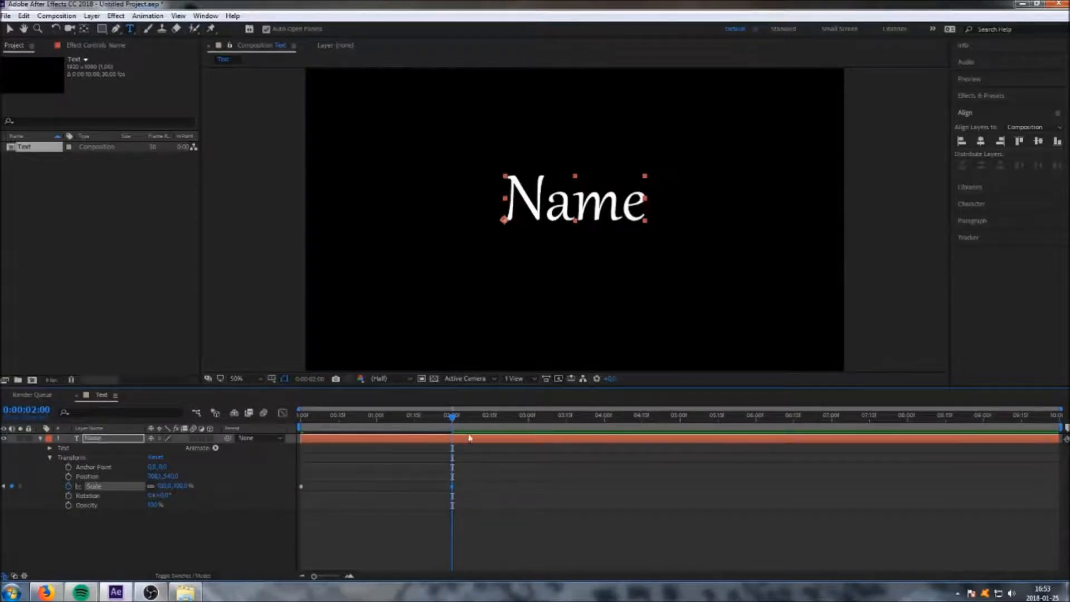
Preview the scale-up animation and remove the Scale keyframes.
{"action": "left_click_drag", "start_coordinate": [452, 419], "coordinate": [301, 416]}
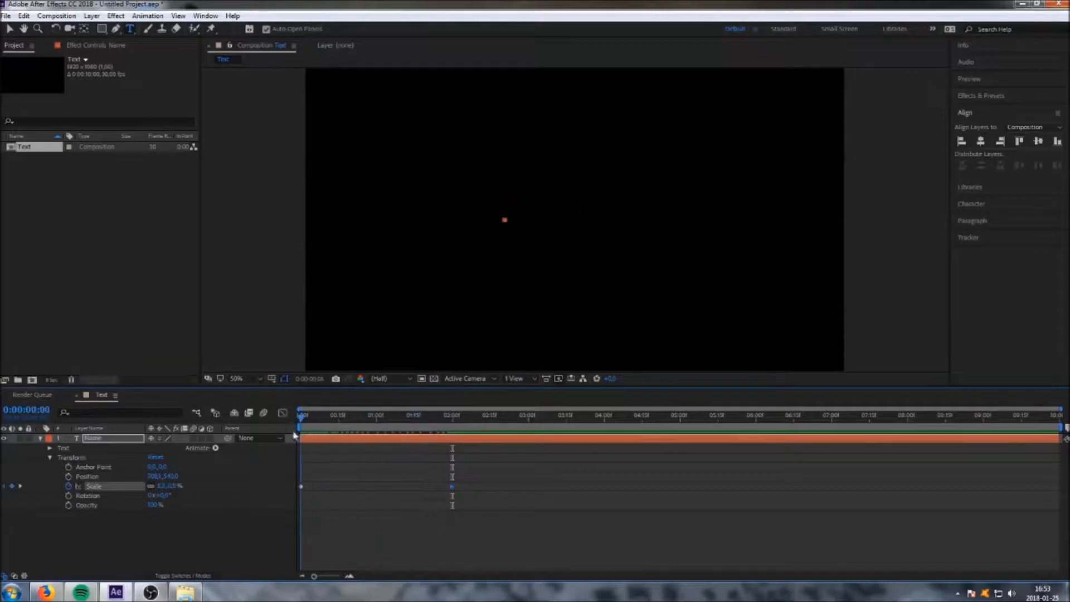
{"action": "left_click_drag", "start_coordinate": [301, 417], "coordinate": [452, 430]}
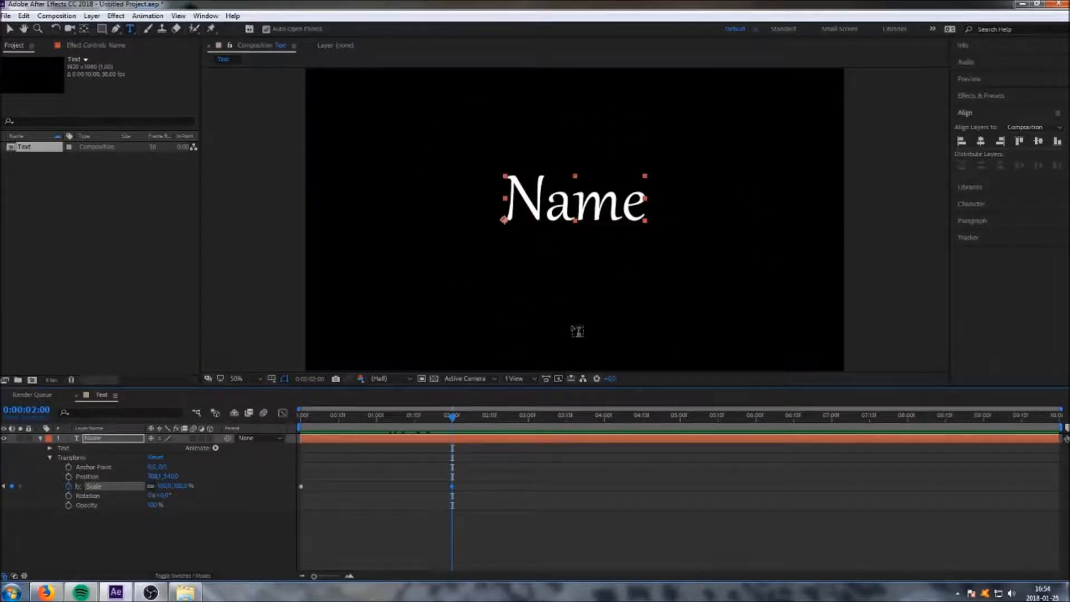
{"action": "left_click", "coordinate": [68, 487]}
Move the text off the left edge, Position X about -575, and keyframe Position at the start.
{"action": "left_click_drag", "start_coordinate": [455, 419], "coordinate": [291, 430]}
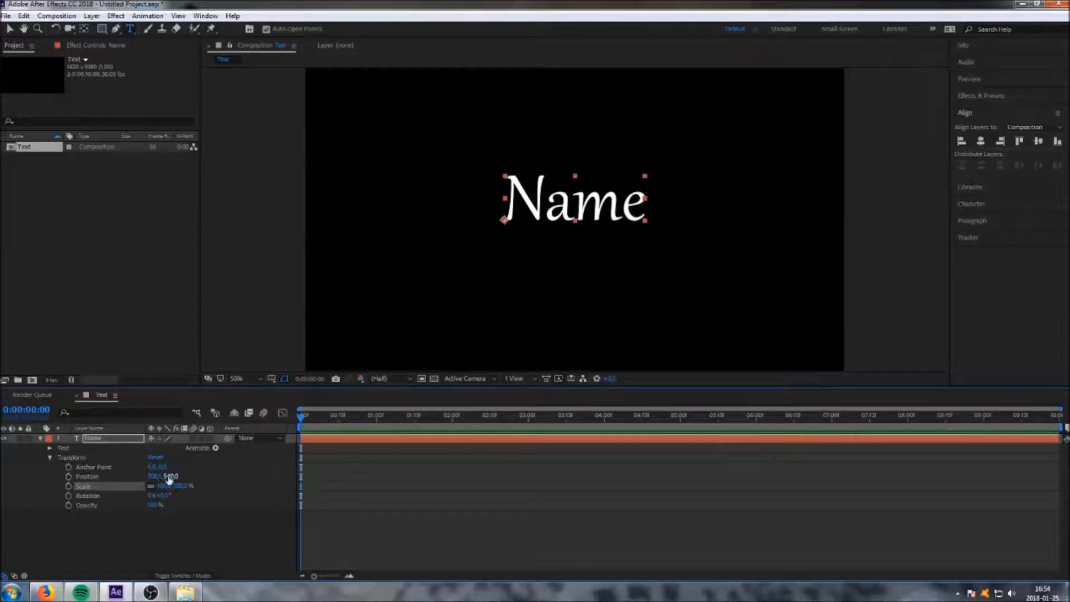
{"action": "left_click_drag", "start_coordinate": [154, 478], "coordinate": [57, 485]}
{"action": "left_click_drag", "start_coordinate": [151, 477], "coordinate": [99, 472]}
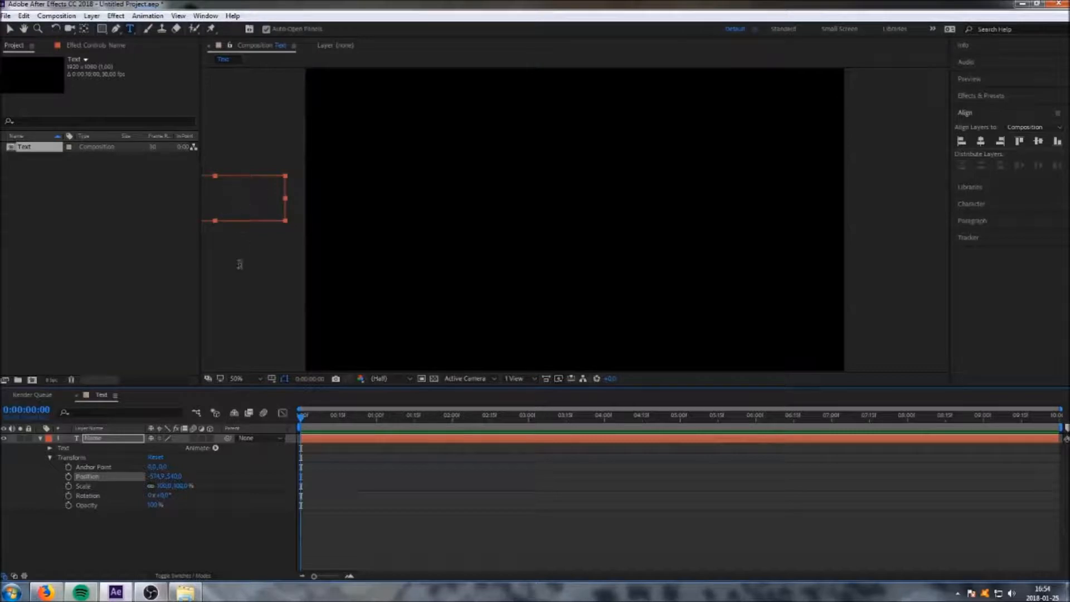
{"action": "left_click", "coordinate": [69, 477]}
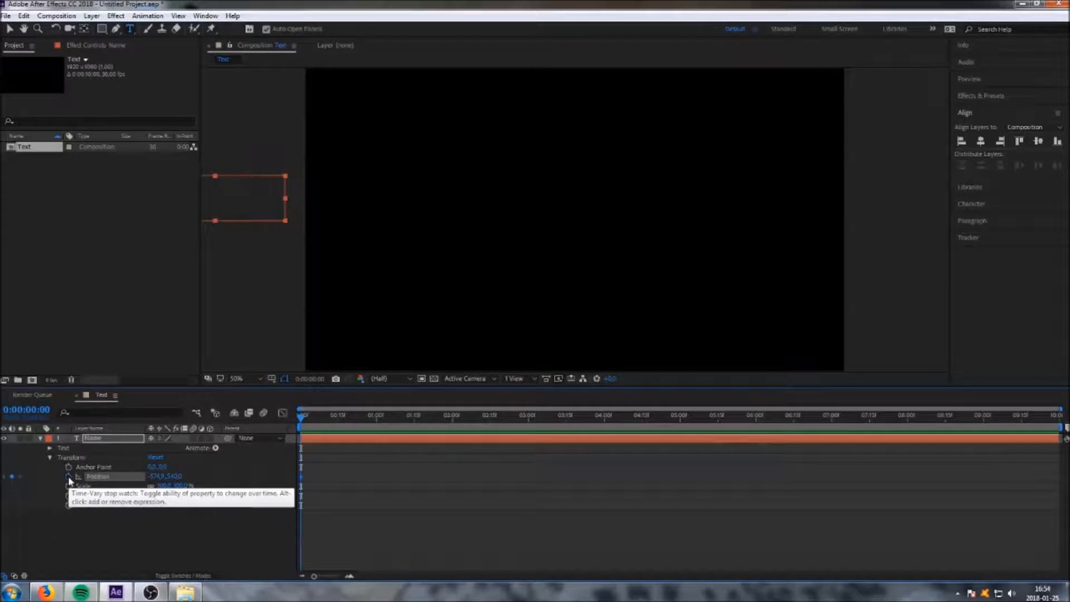
At 2 seconds, keyframe Position with the text slid back to about 785 px X.
{"action": "left_click_drag", "start_coordinate": [301, 422], "coordinate": [453, 425]}
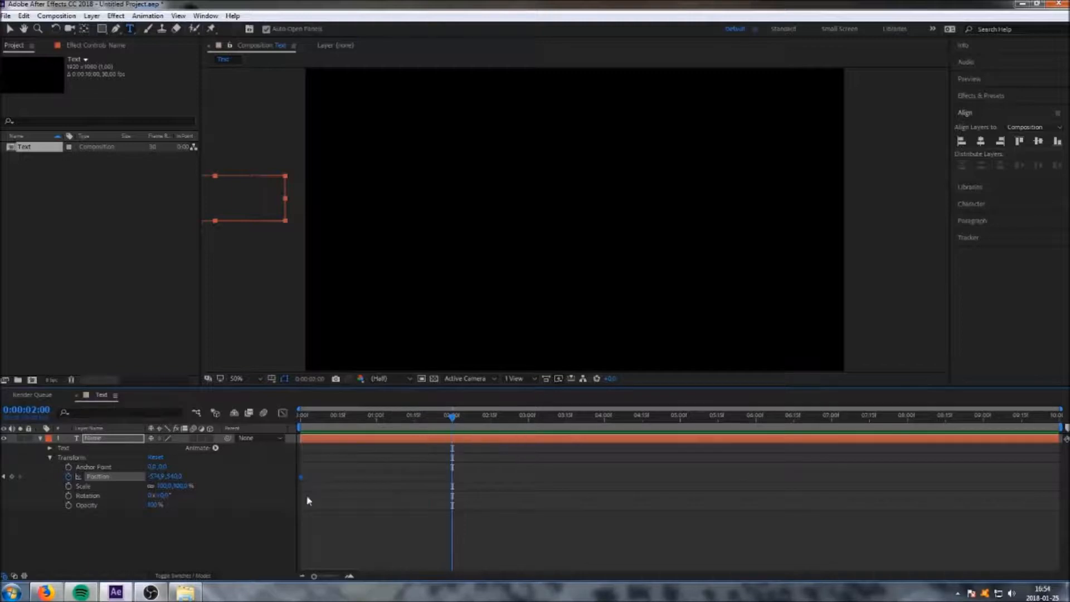
{"action": "left_click_drag", "start_coordinate": [159, 476], "coordinate": [885, 468]}
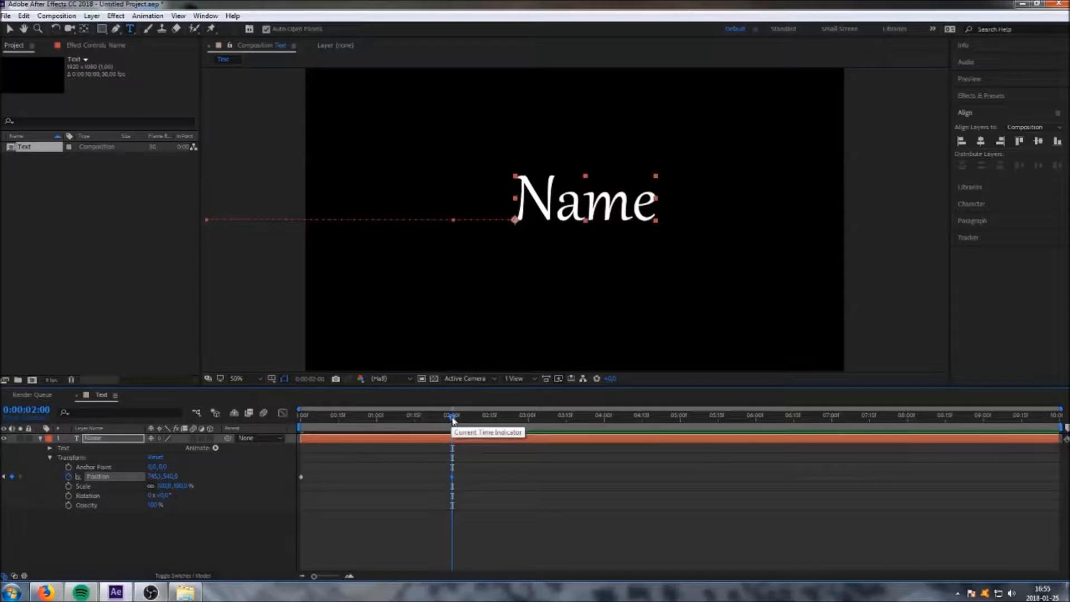
Remove the Position keyframes from the text layer.
{"action": "mouse_move", "coordinate": [453, 418]}
{"action": "left_mouse_down"}
{"action": "mouse_move", "coordinate": [282, 428]}
{"action": "mouse_move", "coordinate": [455, 420]}
{"action": "left_mouse_up"}
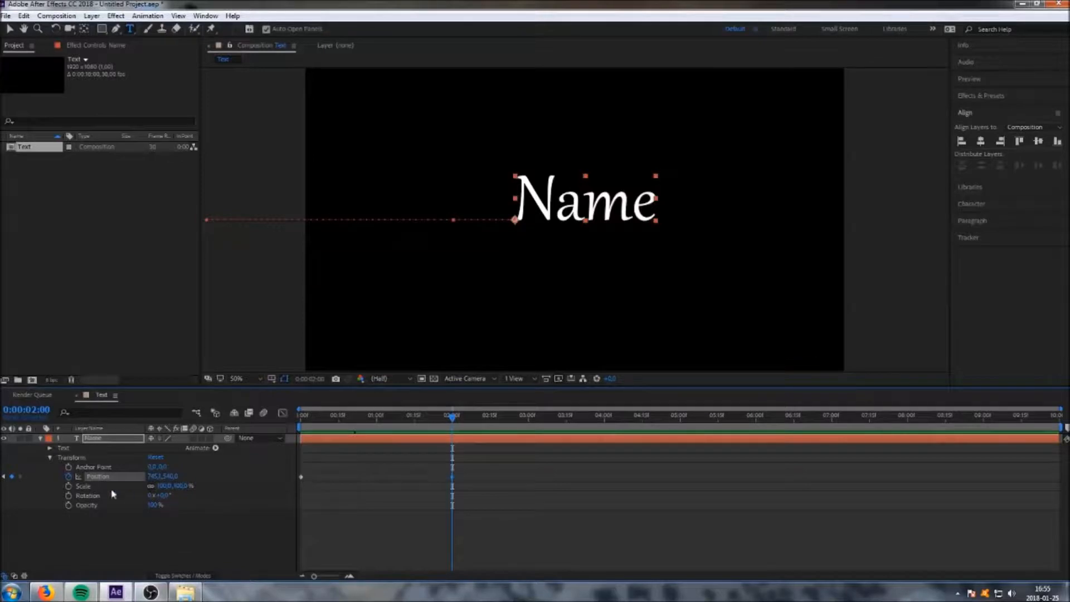
{"action": "left_click", "coordinate": [69, 477]}
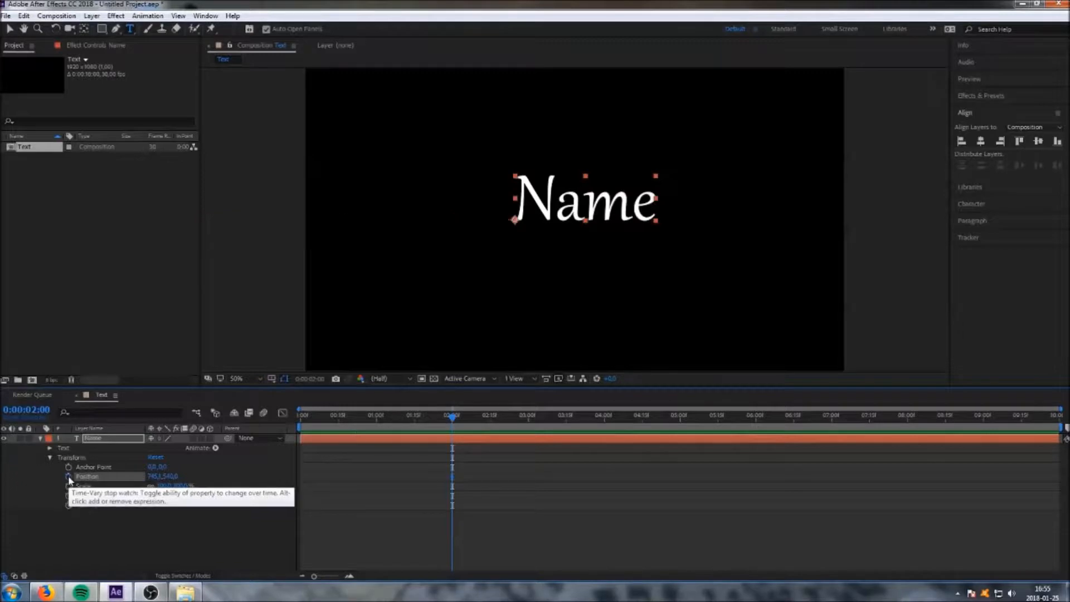
Add a new mask to the text layer.
{"action": "left_click", "coordinate": [40, 438]}
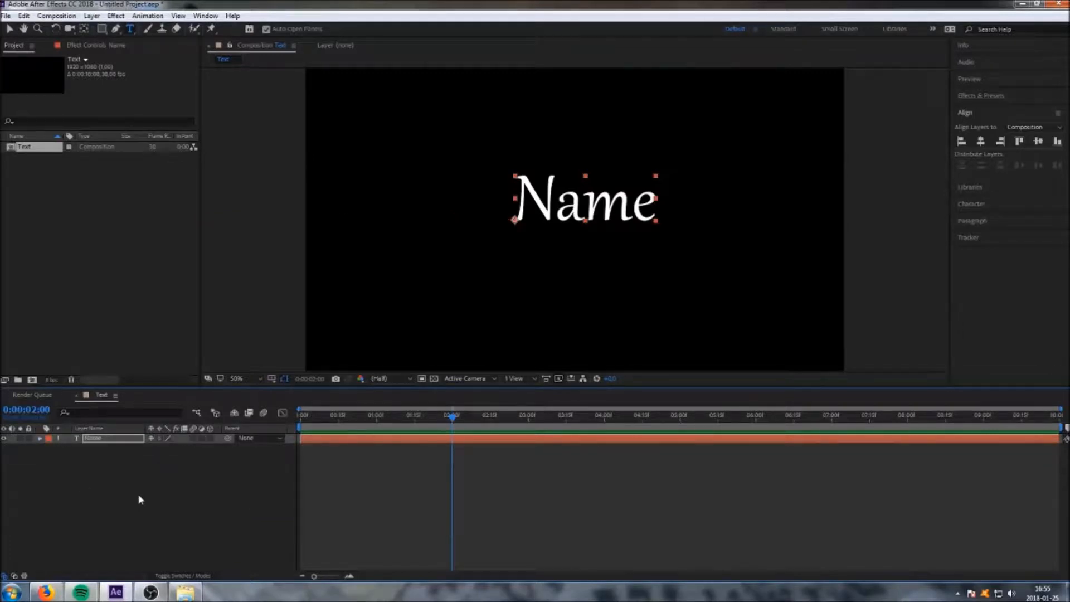
{"action": "left_click", "coordinate": [40, 438]}
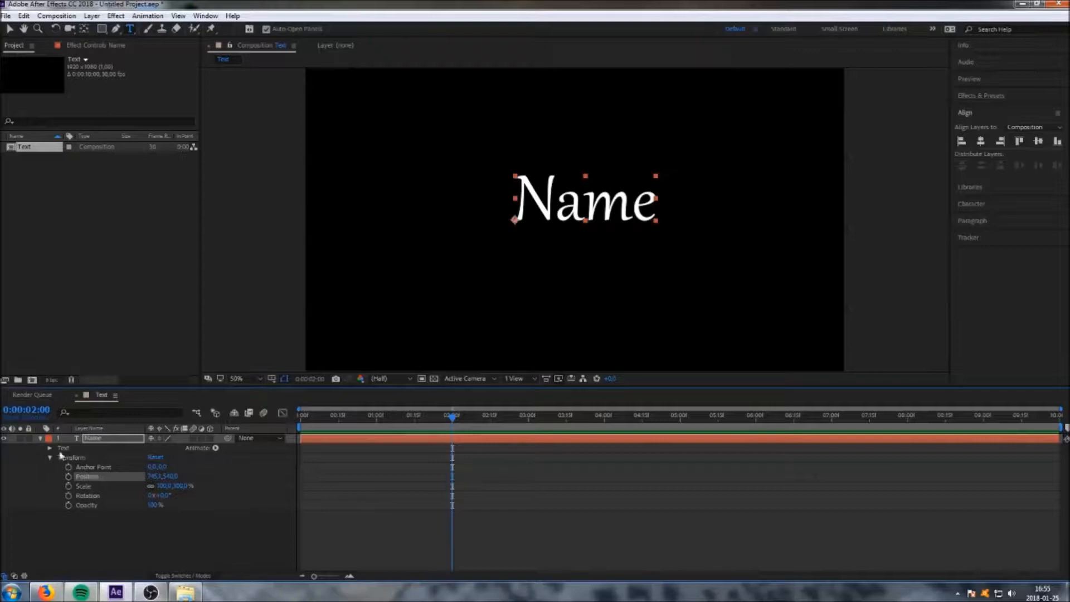
{"action": "left_click", "coordinate": [41, 440]}
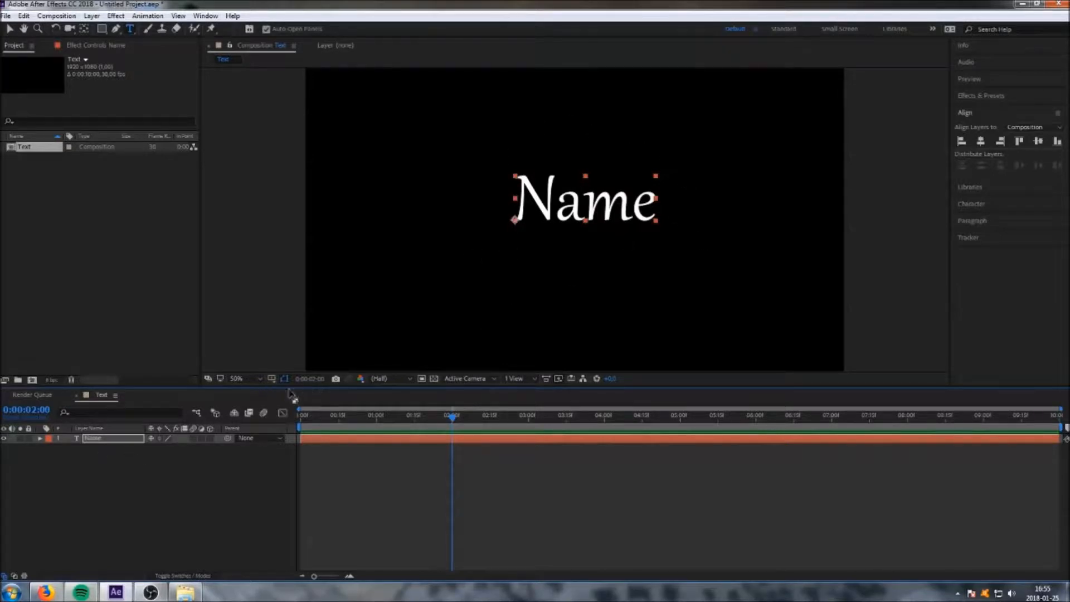
{"action": "right_click", "coordinate": [102, 444]}
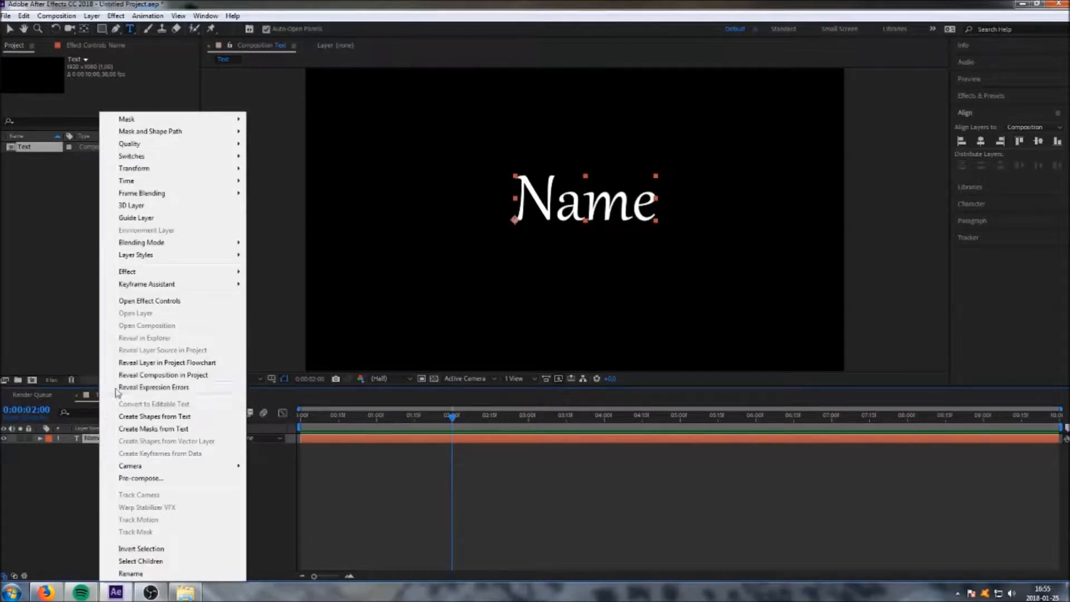
{"action": "mouse_move", "coordinate": [158, 121]}
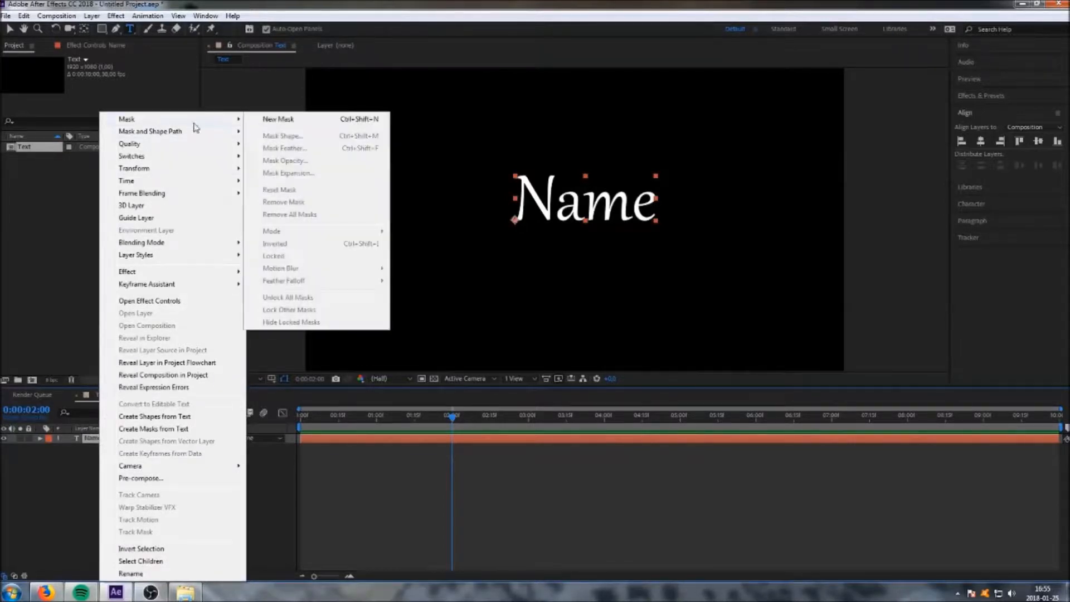
{"action": "left_click", "coordinate": [289, 120]}
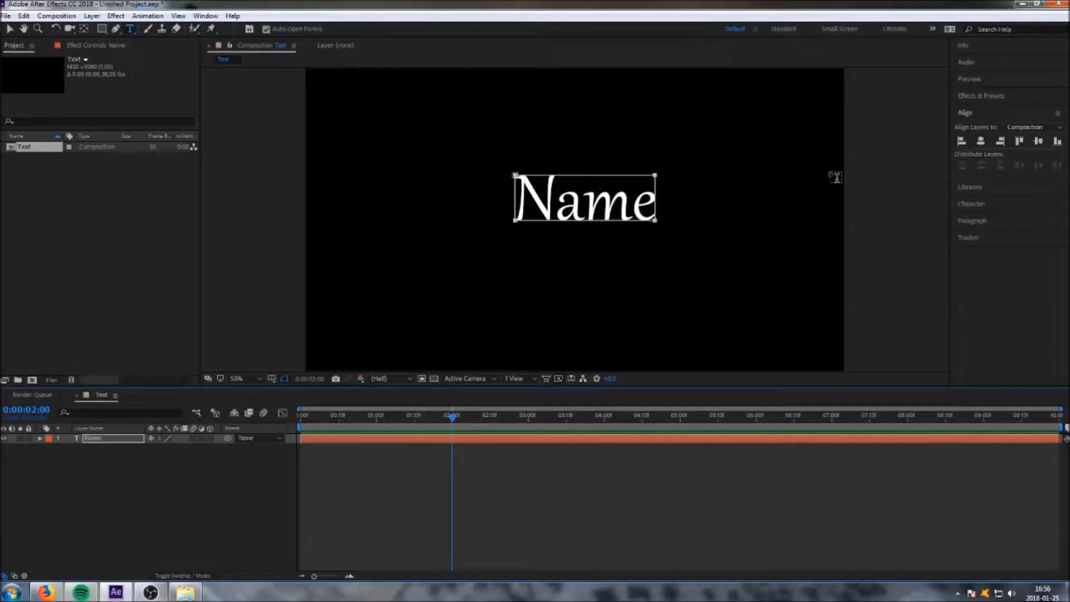
Search Effects & Presets for stroke and apply the Stroke effect to the text layer.
{"action": "left_click", "coordinate": [999, 96]}
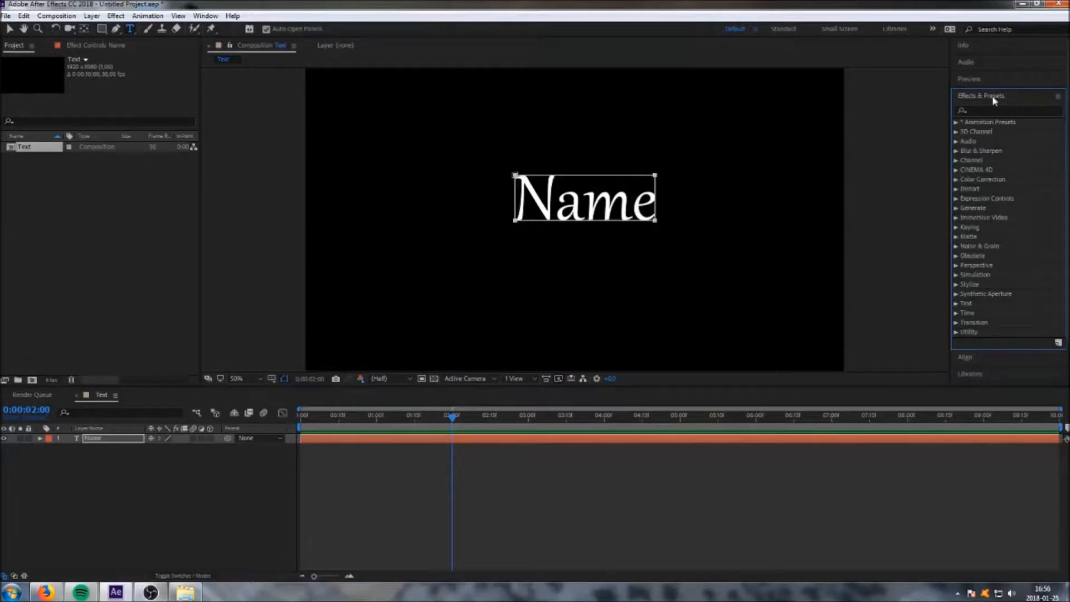
{"action": "left_click", "coordinate": [205, 15]}
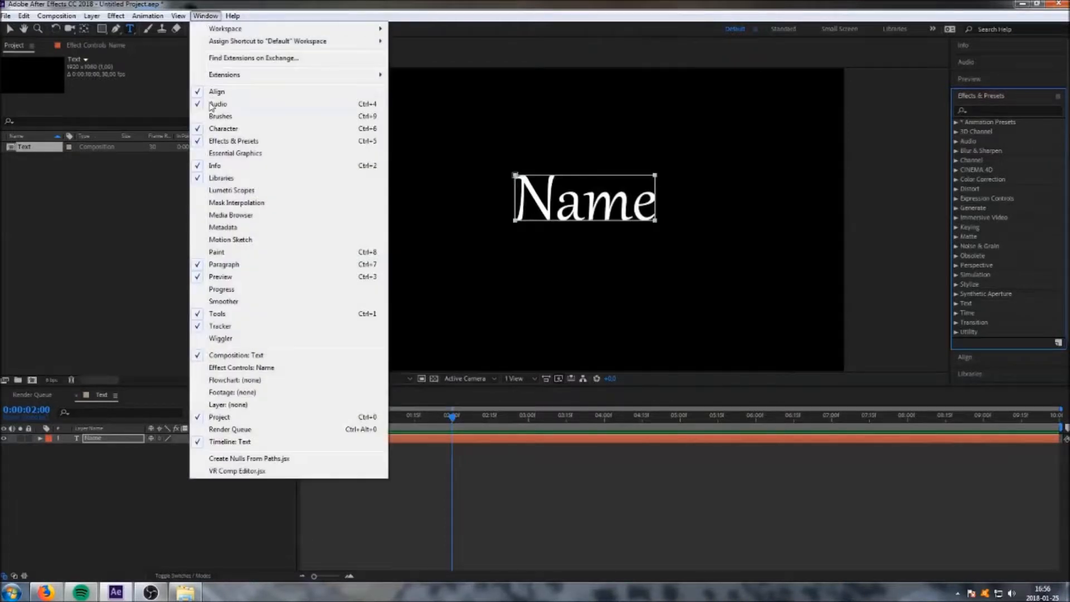
{"action": "left_click", "coordinate": [206, 17]}
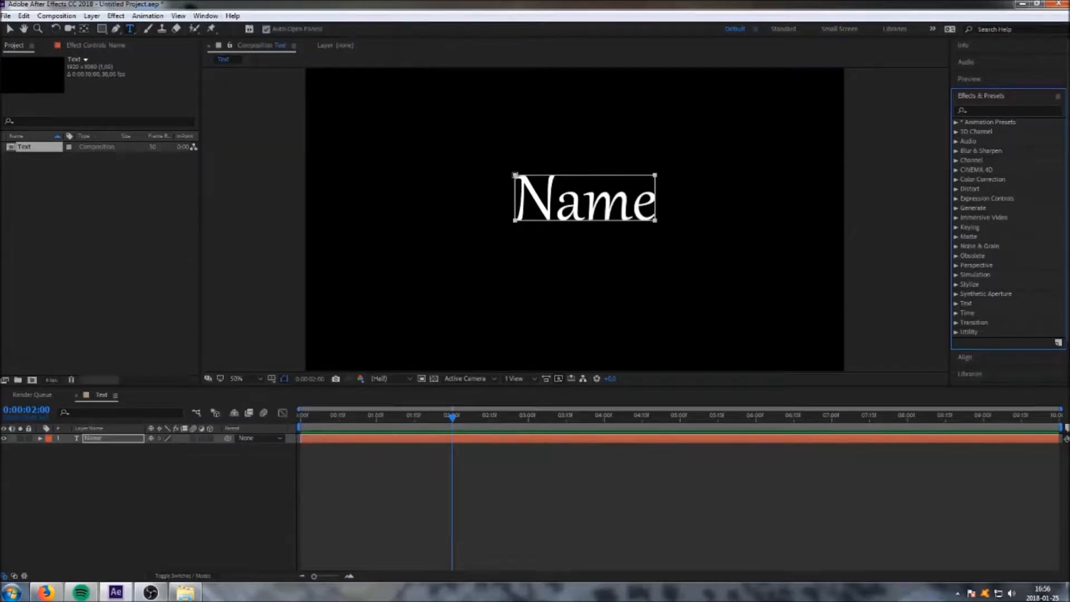
{"action": "left_click", "coordinate": [990, 111]}
{"action": "type", "text": "s"}
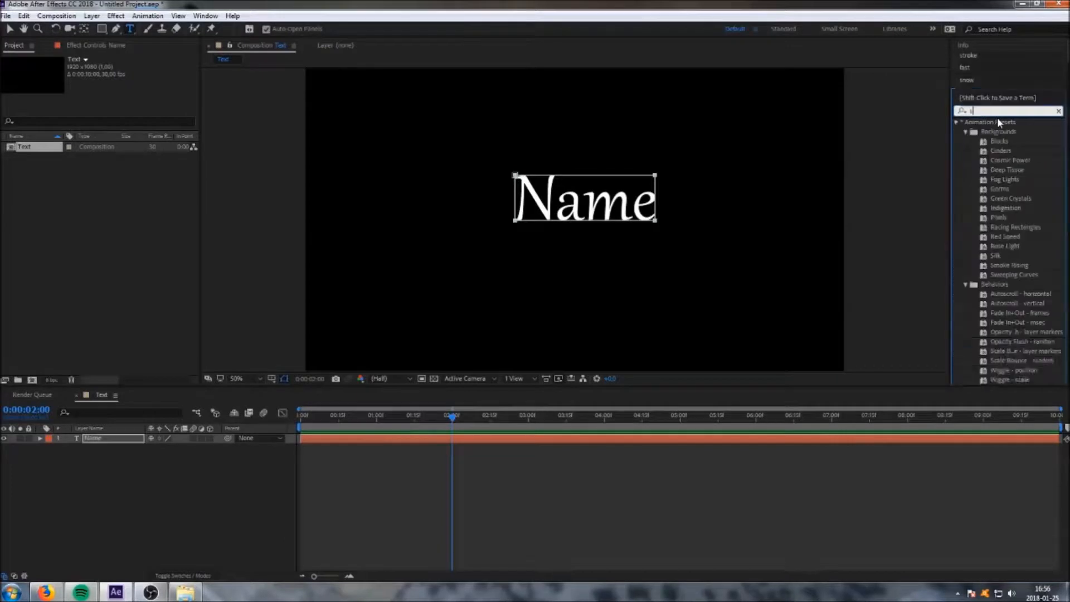
{"action": "type", "text": "trok"}
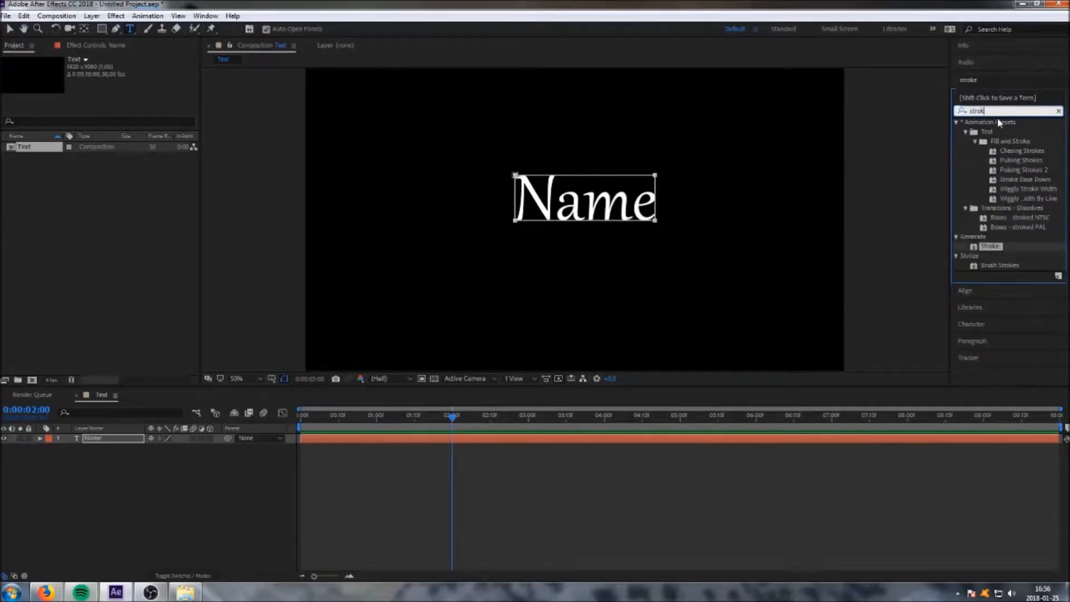
{"action": "left_click", "coordinate": [992, 245]}
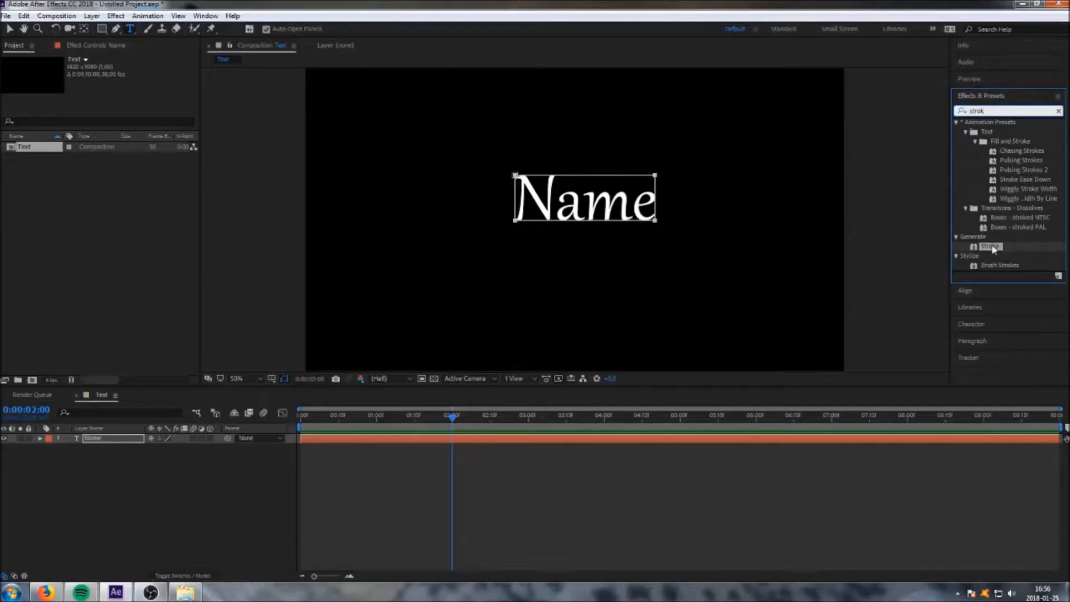
{"action": "mouse_move", "coordinate": [993, 249]}
{"action": "left_mouse_down"}
{"action": "mouse_move", "coordinate": [164, 417]}
{"action": "mouse_move", "coordinate": [100, 439]}
{"action": "left_mouse_up"}
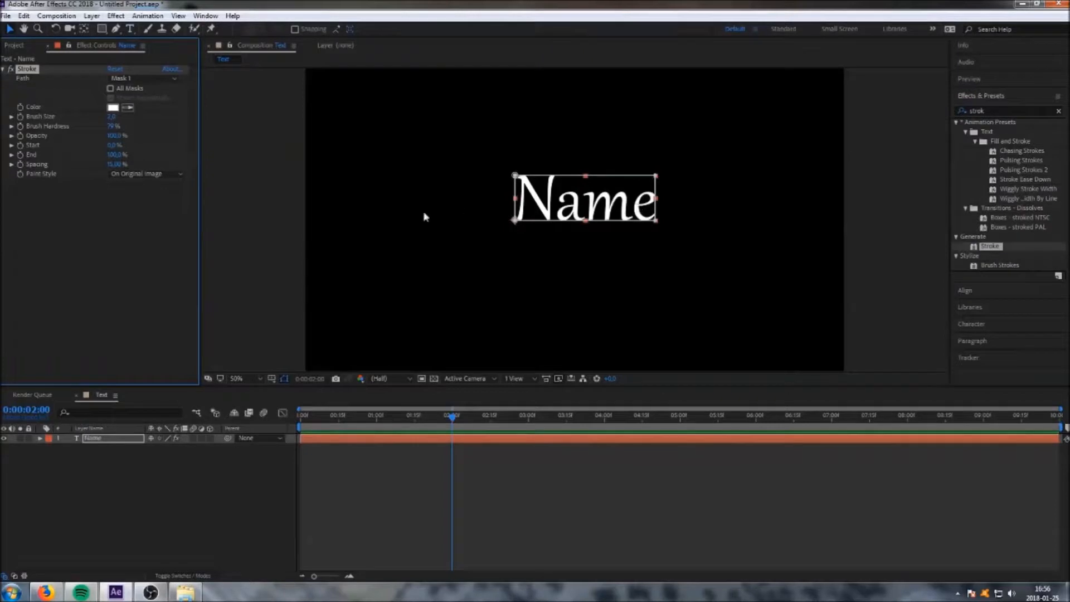
Set the Stroke brush size to 20 and brush hardness to 100%.
{"action": "mouse_move", "coordinate": [111, 117]}
{"action": "left_mouse_down"}
{"action": "mouse_move", "coordinate": [418, 124]}
{"action": "mouse_move", "coordinate": [485, 172]}
{"action": "left_mouse_up"}
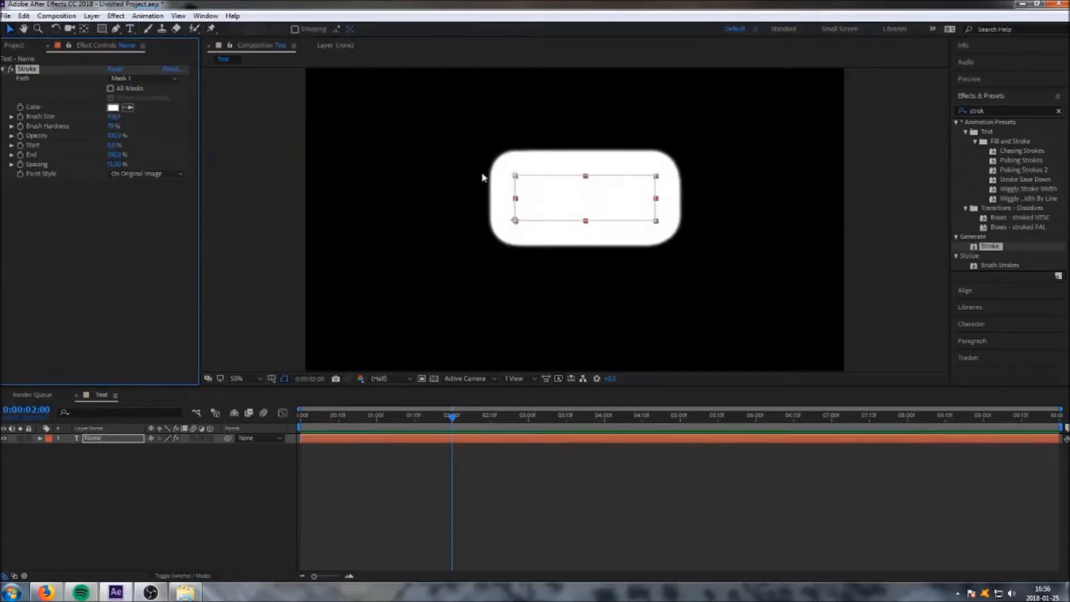
{"action": "type", "text": "200"}
{"action": "key", "text": "Return"}
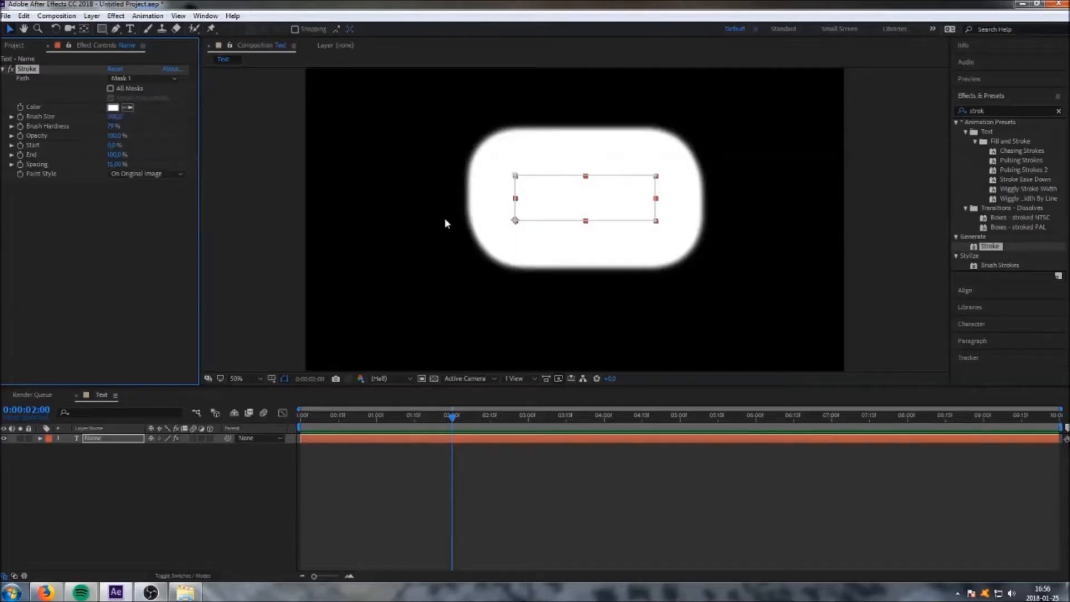
{"action": "left_click_drag", "start_coordinate": [110, 128], "coordinate": [225, 129]}
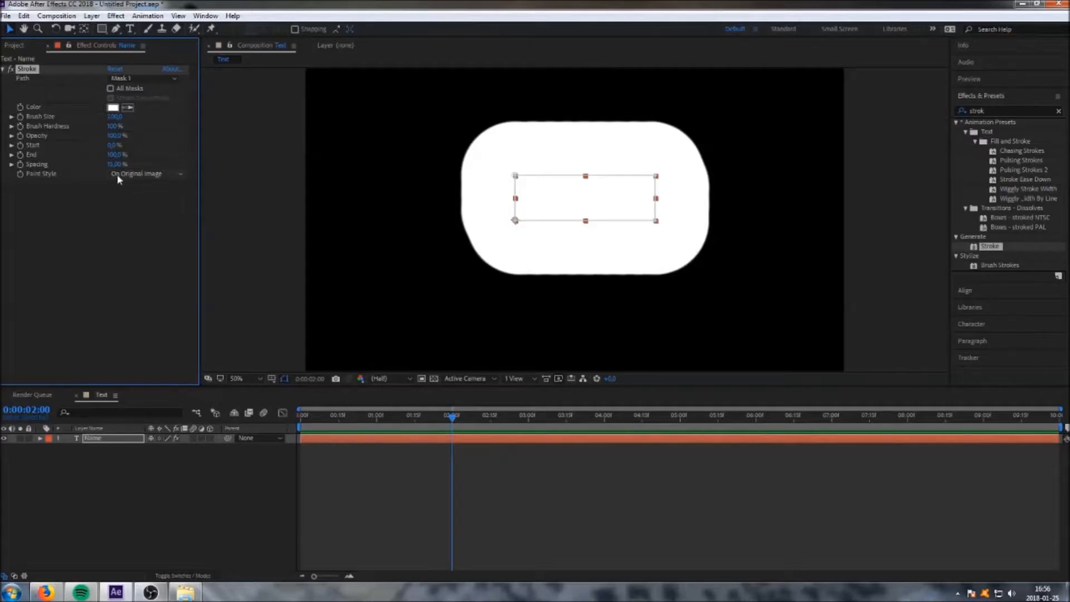
Set the Stroke paint style to Reveal Original Image and its Start to 100%.
{"action": "left_click", "coordinate": [163, 174]}
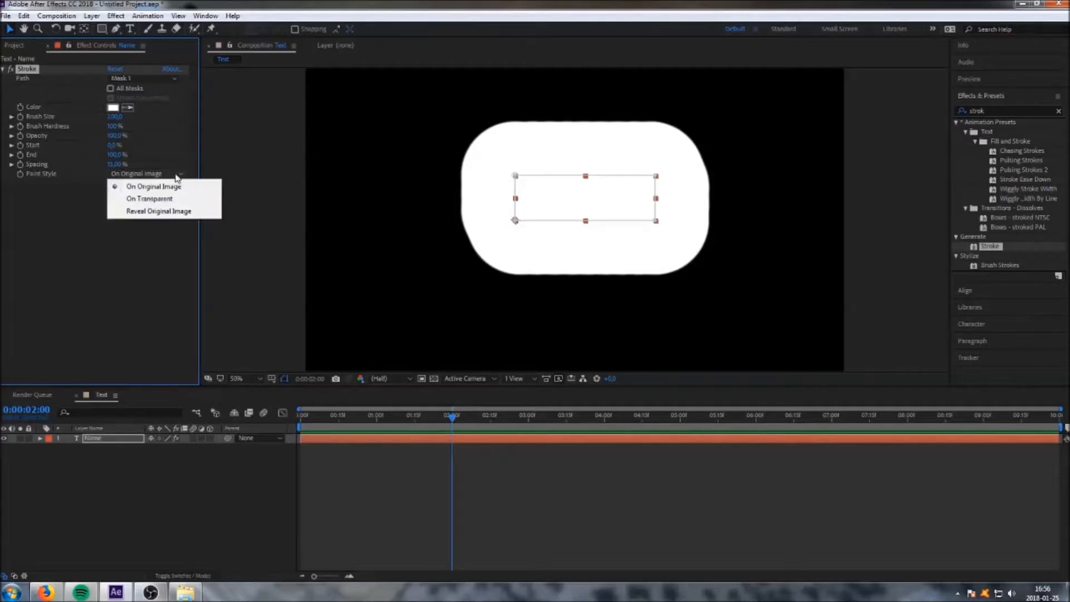
{"action": "left_click", "coordinate": [178, 213]}
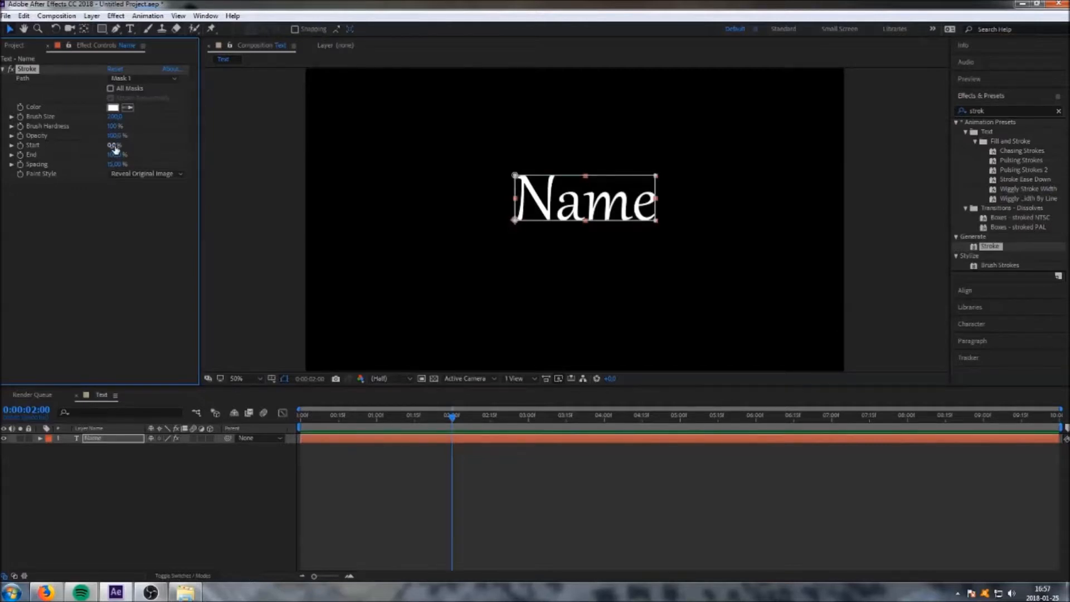
{"action": "left_click_drag", "start_coordinate": [114, 148], "coordinate": [165, 146]}
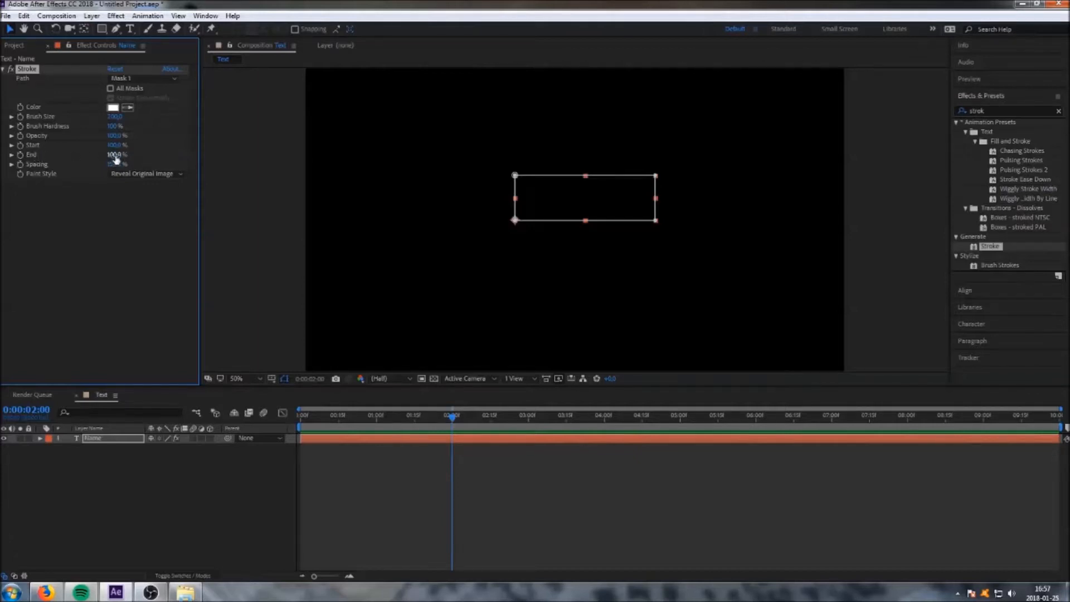
At the start of the timeline, set a keyframe for the Stroke End at 100%.
{"action": "mouse_move", "coordinate": [115, 156]}
{"action": "left_mouse_down"}
{"action": "mouse_move", "coordinate": [101, 156]}
{"action": "mouse_move", "coordinate": [134, 155]}
{"action": "left_mouse_up"}
{"action": "left_click_drag", "start_coordinate": [454, 420], "coordinate": [300, 428]}
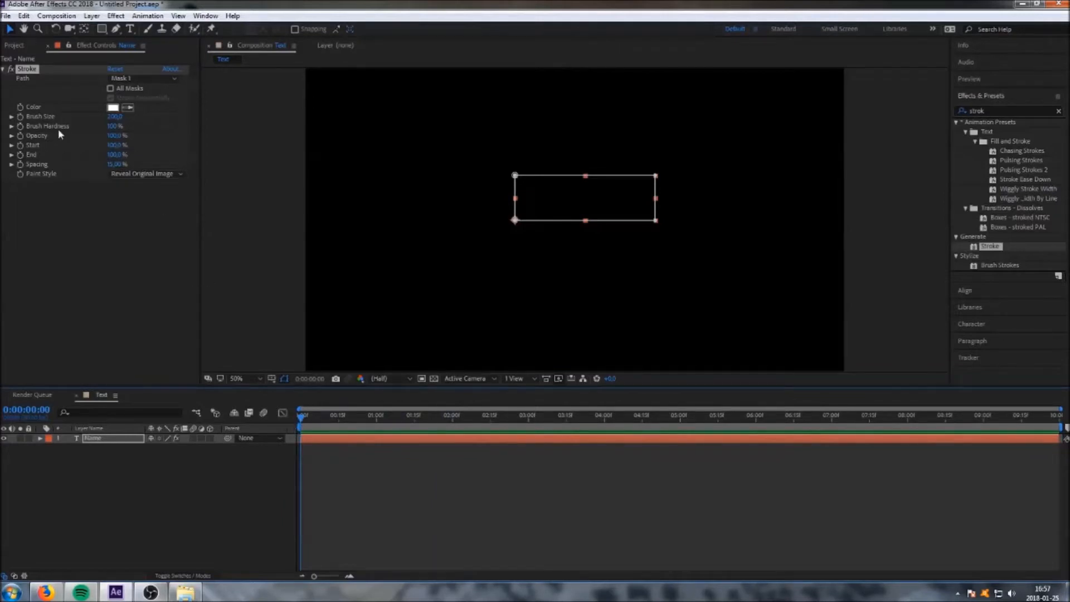
{"action": "left_click", "coordinate": [19, 154]}
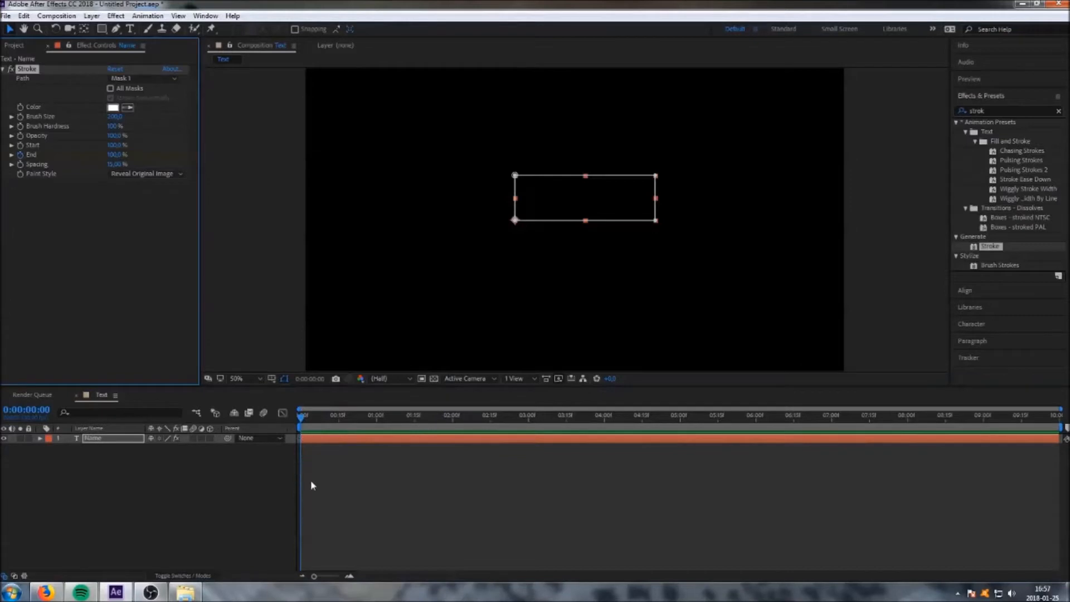
At about 2 seconds, set the Stroke End to 0% to add a second keyframe.
{"action": "left_click", "coordinate": [40, 439]}
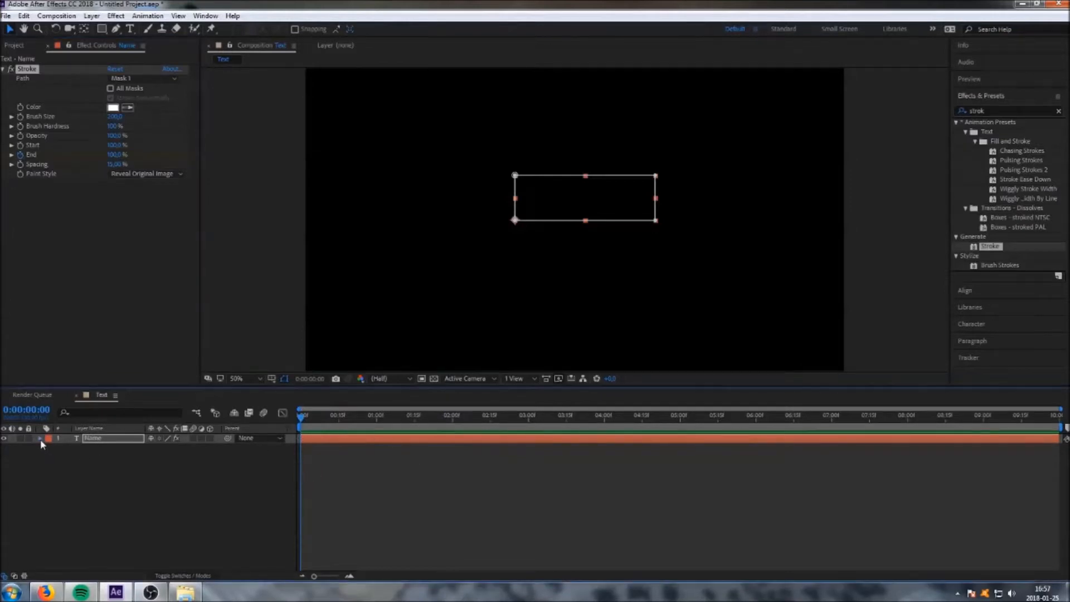
{"action": "left_click", "coordinate": [50, 467]}
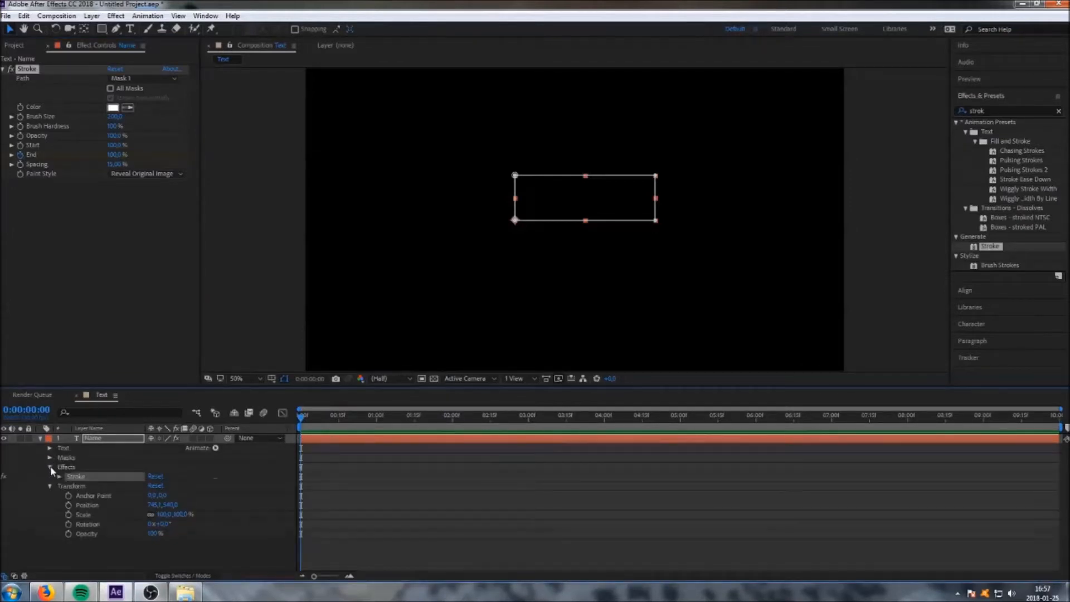
{"action": "left_click", "coordinate": [60, 477]}
{"action": "scroll", "coordinate": [323, 539], "scroll_direction": "down", "scroll_amount": 1}
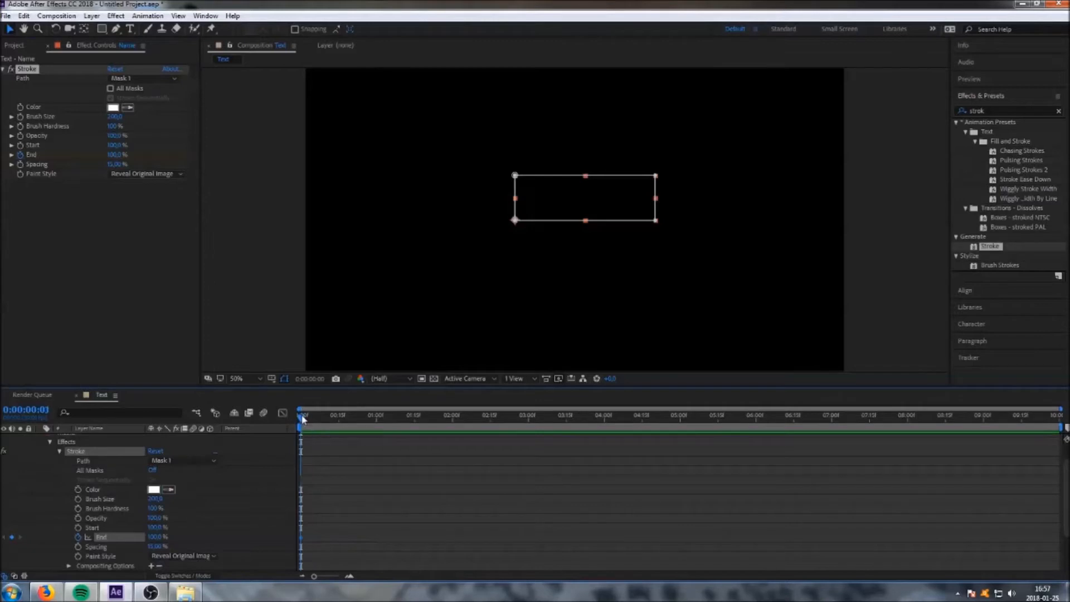
{"action": "left_click_drag", "start_coordinate": [301, 418], "coordinate": [456, 420]}
{"action": "left_click_drag", "start_coordinate": [114, 154], "coordinate": [65, 154]}
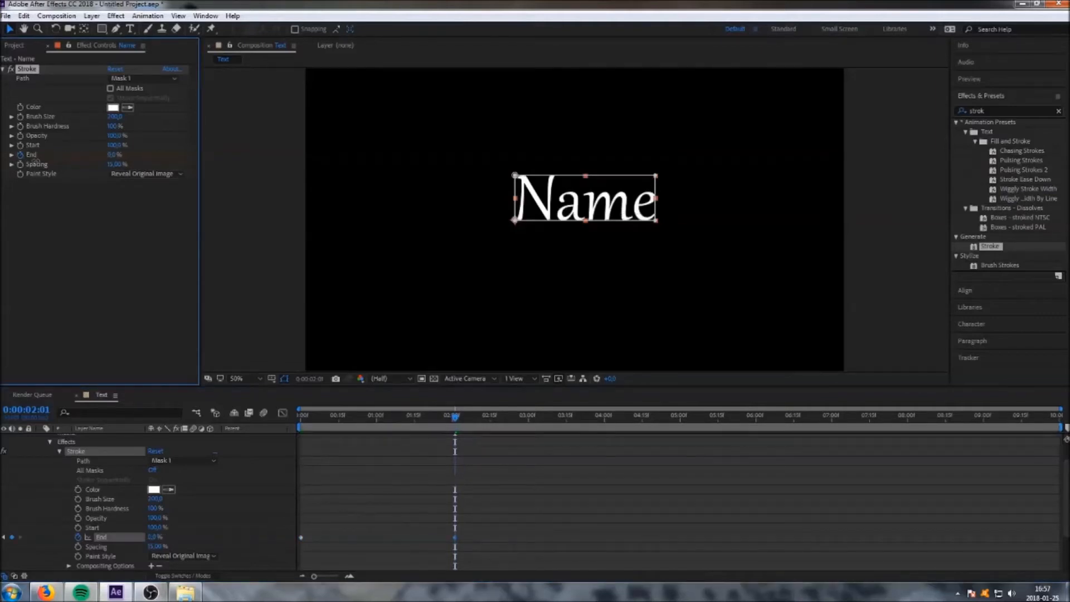
Scrub through the stroke reveal and move the End 0% keyframe to about 4 seconds.
{"action": "left_click_drag", "start_coordinate": [454, 418], "coordinate": [259, 418]}
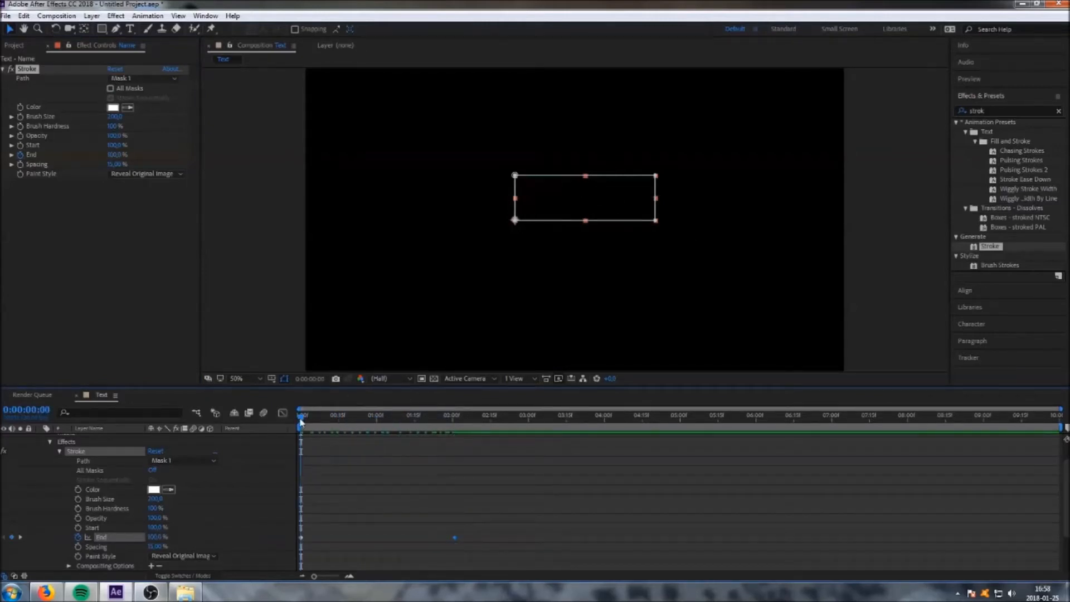
{"action": "mouse_move", "coordinate": [302, 422]}
{"action": "left_mouse_down"}
{"action": "mouse_move", "coordinate": [279, 415]}
{"action": "mouse_move", "coordinate": [456, 428]}
{"action": "left_mouse_up"}
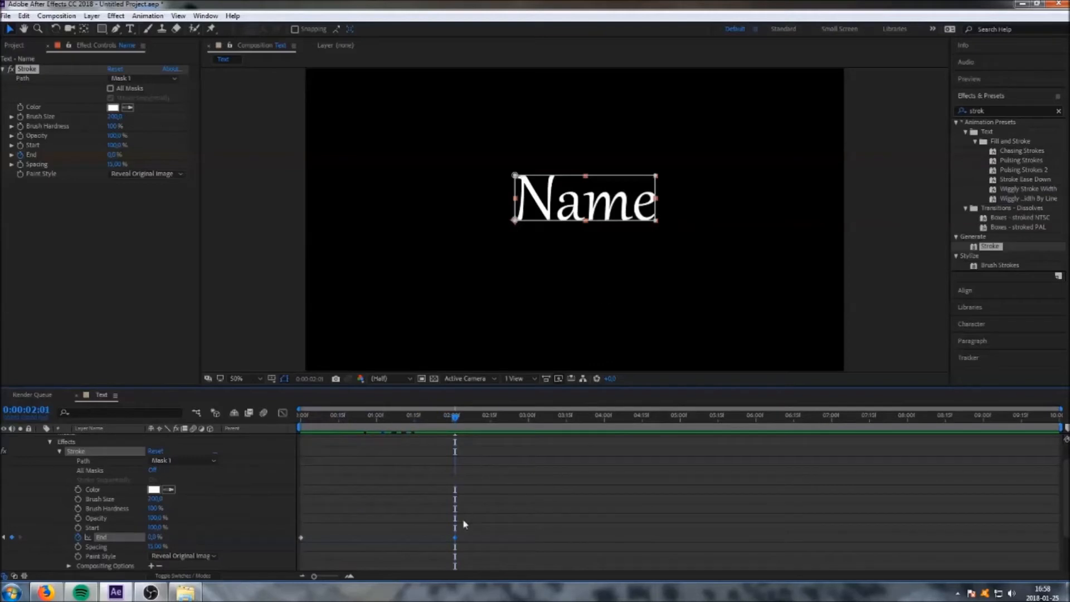
{"action": "left_click_drag", "start_coordinate": [455, 538], "coordinate": [627, 537]}
{"action": "mouse_move", "coordinate": [463, 429]}
{"action": "left_mouse_down"}
{"action": "mouse_move", "coordinate": [232, 435]}
{"action": "mouse_move", "coordinate": [432, 440]}
{"action": "mouse_move", "coordinate": [638, 477]}
{"action": "mouse_move", "coordinate": [286, 485]}
{"action": "mouse_move", "coordinate": [84, 458]}
{"action": "left_mouse_up"}
{"action": "scroll", "coordinate": [85, 459], "scroll_direction": "up", "scroll_amount": 2}
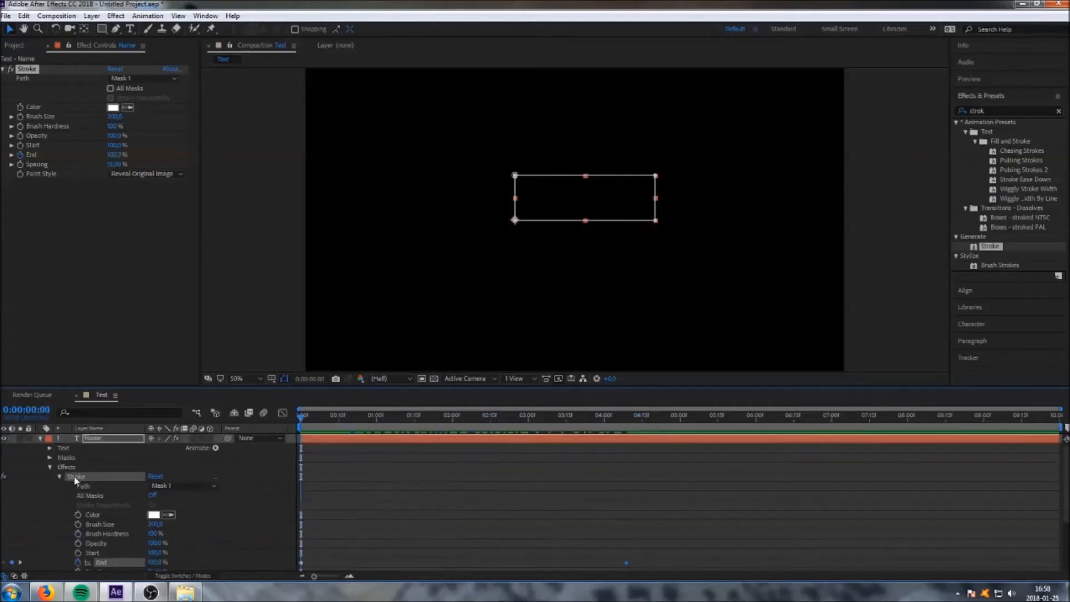
Collapse the layer and scrub the playhead to preview the stroke reveal.
{"action": "left_click", "coordinate": [39, 438]}
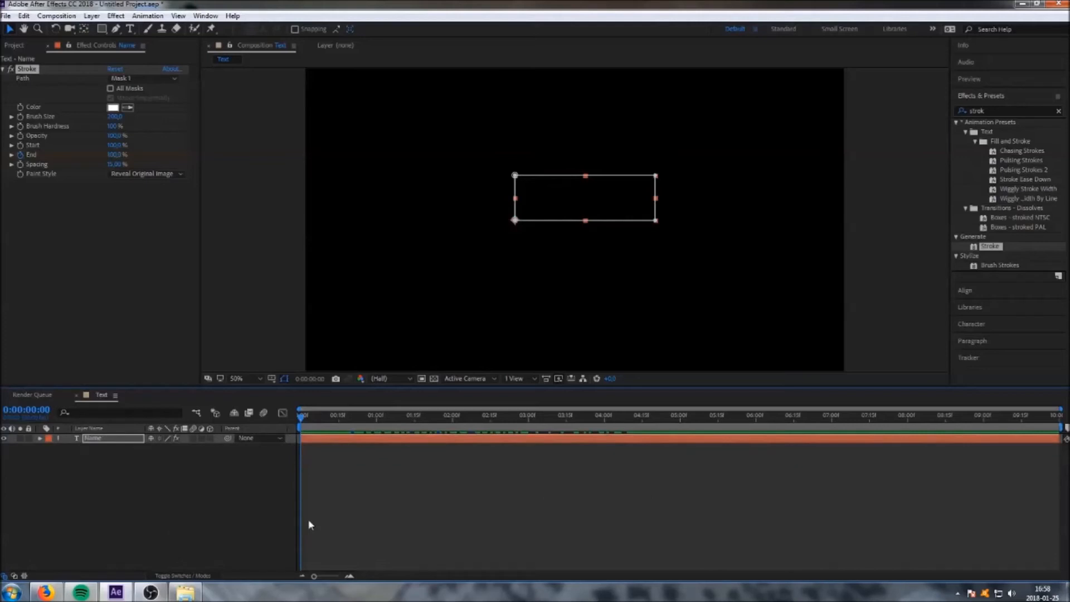
{"action": "left_click_drag", "start_coordinate": [300, 421], "coordinate": [424, 431]}
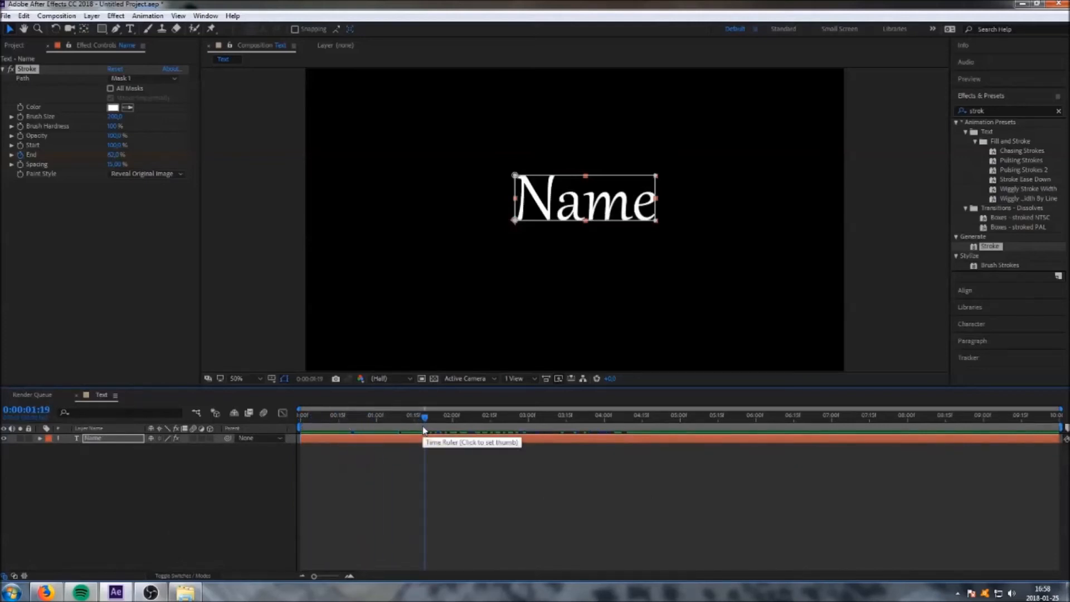